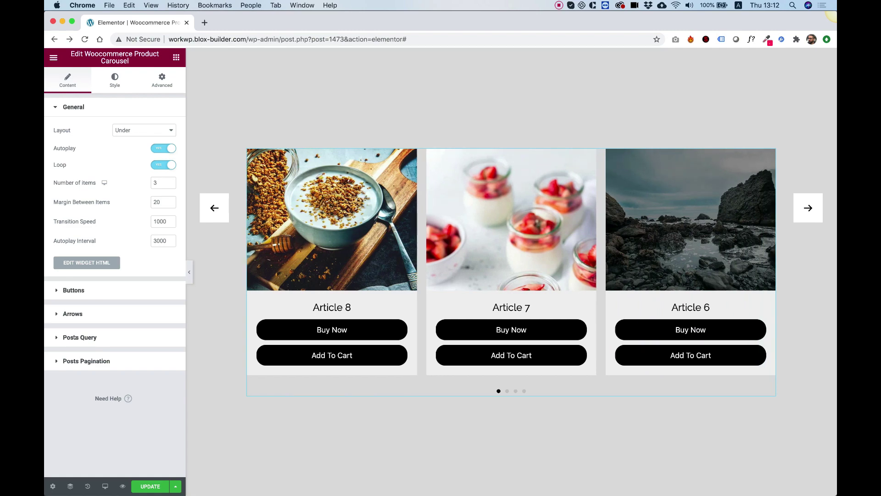
Set the carousel's Posts Query to the Product post type
{"action": "left_click", "coordinate": [74, 337]}
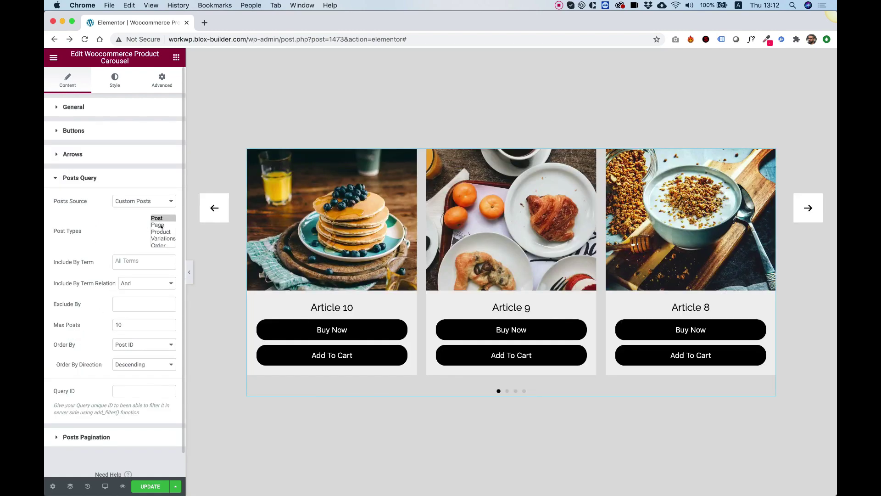
{"action": "left_click", "coordinate": [161, 232]}
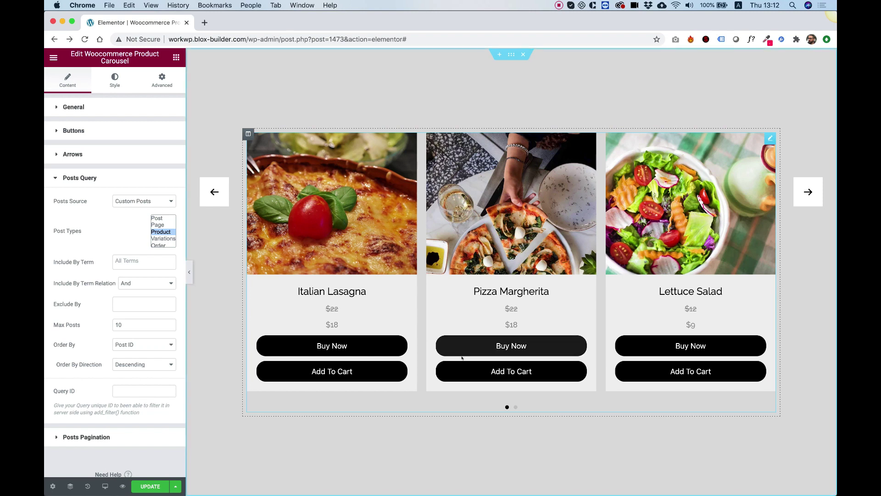
Try the Overlay and Under Overlay layouts, then settle on Partial Overlay
{"action": "left_click", "coordinate": [76, 107]}
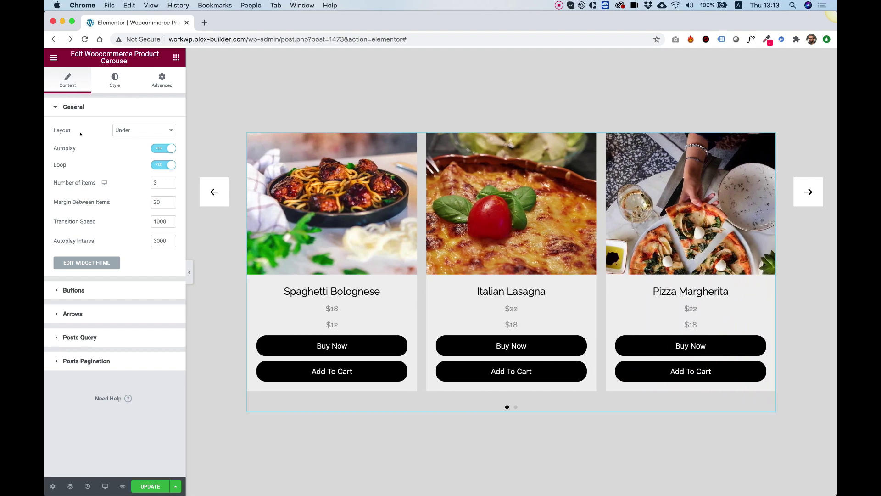
{"action": "left_click", "coordinate": [112, 131]}
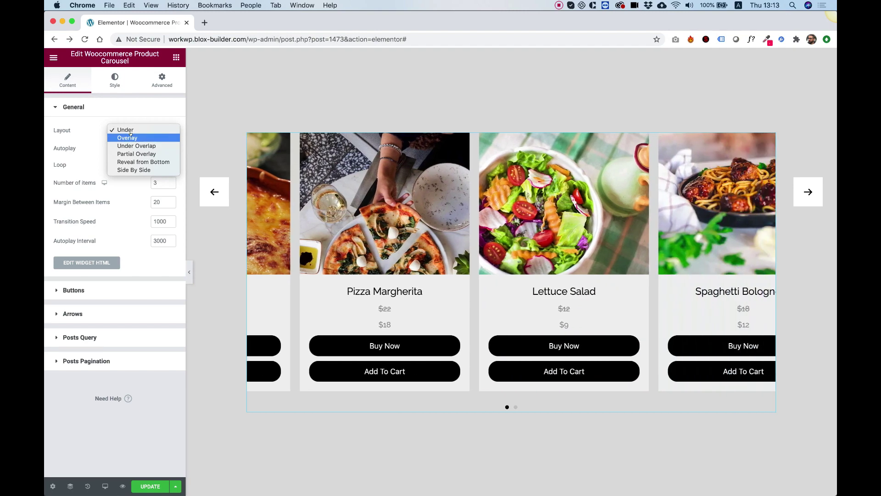
{"action": "left_click", "coordinate": [130, 138]}
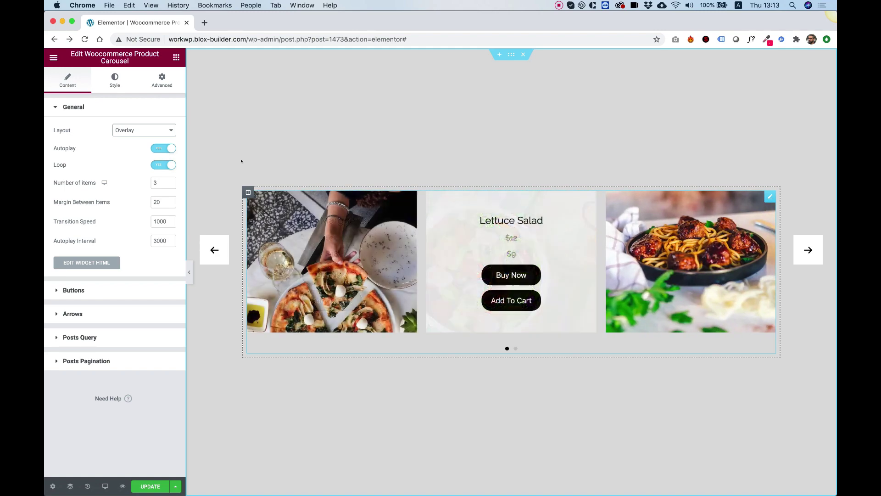
{"action": "left_click", "coordinate": [120, 131]}
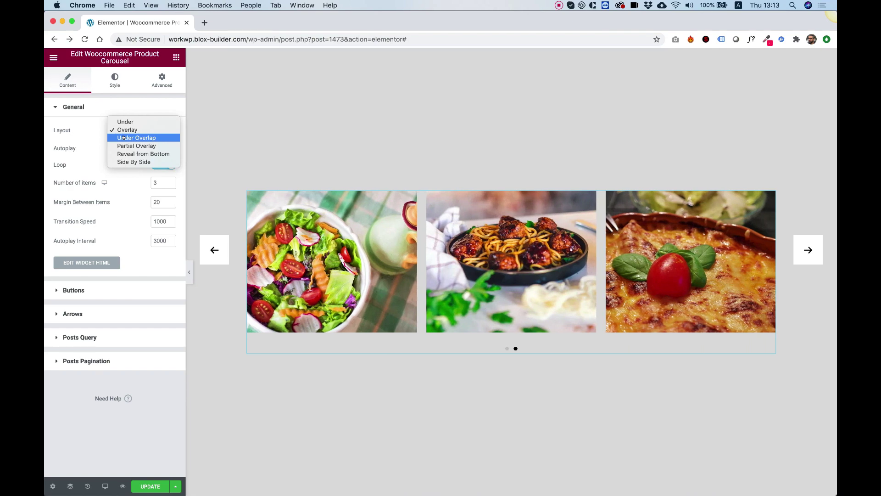
{"action": "left_click", "coordinate": [124, 139]}
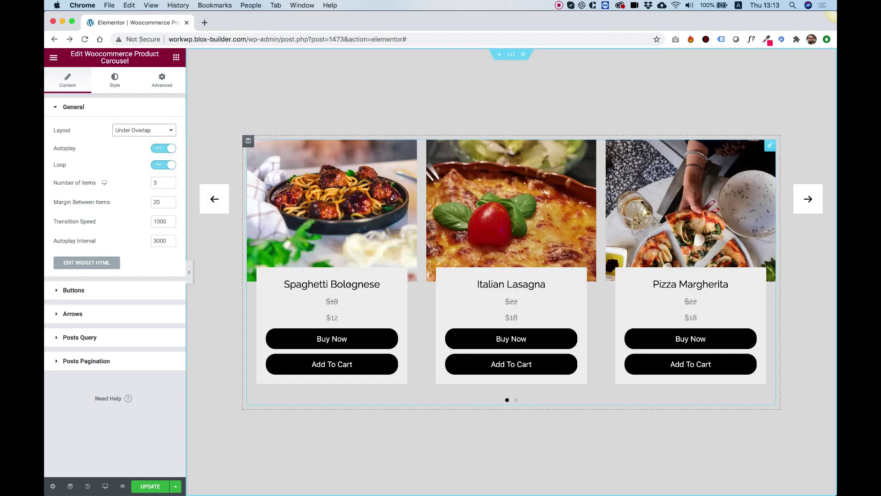
{"action": "left_click", "coordinate": [138, 130]}
{"action": "left_click", "coordinate": [132, 136]}
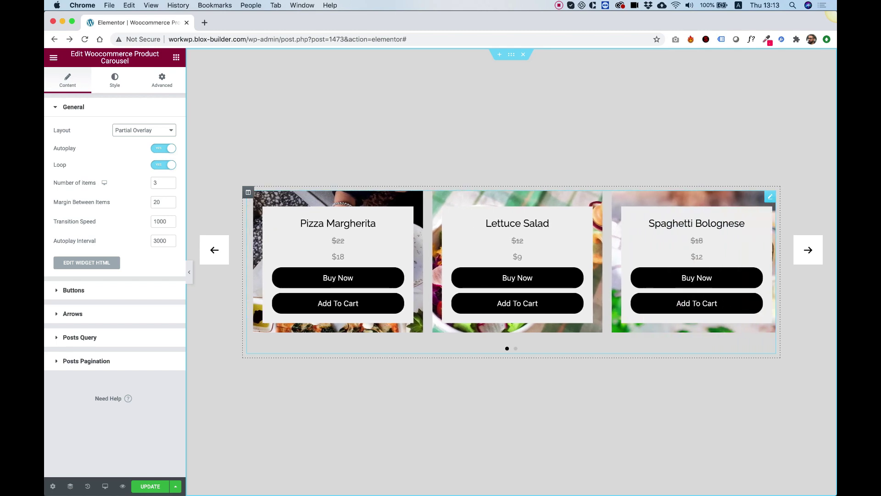
In the Style tab, raise the item Image Height from 300 to 489
{"action": "left_click", "coordinate": [115, 81]}
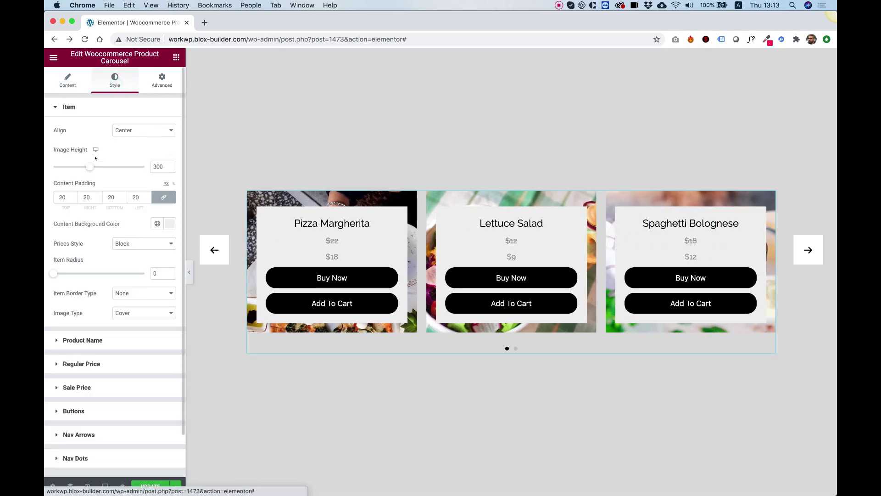
{"action": "left_click_drag", "start_coordinate": [90, 167], "coordinate": [122, 165]}
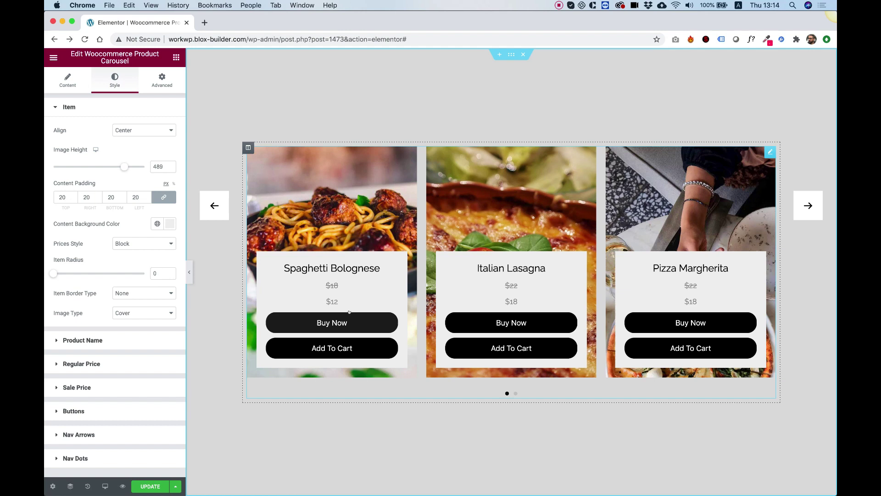
Try Reveal from Bottom, then use the Side By Side layout with 2 items per view
{"action": "left_click", "coordinate": [66, 81]}
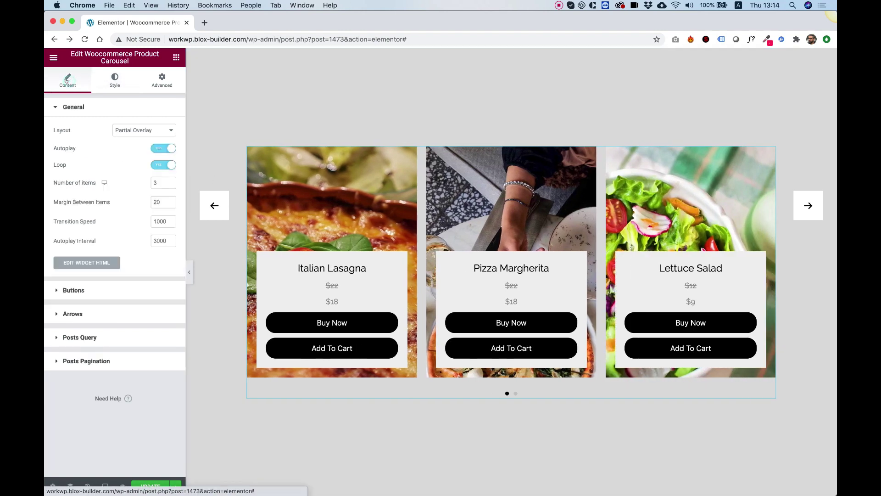
{"action": "left_click", "coordinate": [142, 126]}
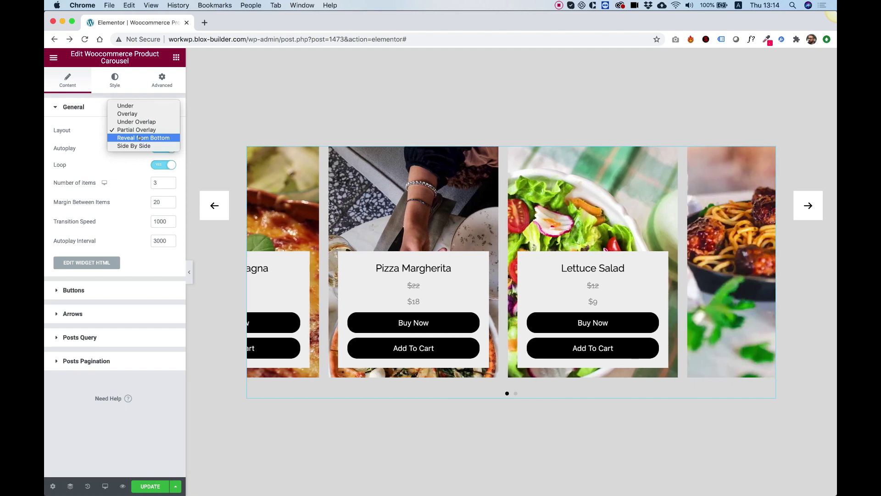
{"action": "left_click", "coordinate": [140, 138]}
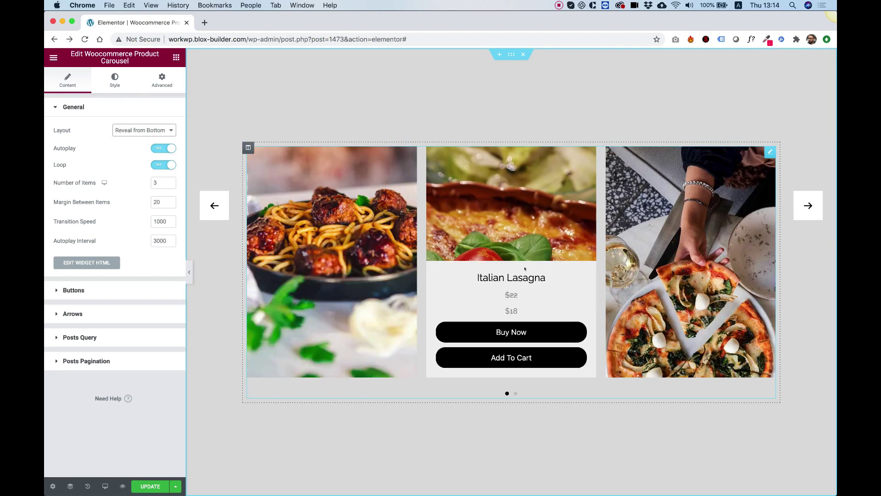
{"action": "mouse_move", "coordinate": [666, 293]}
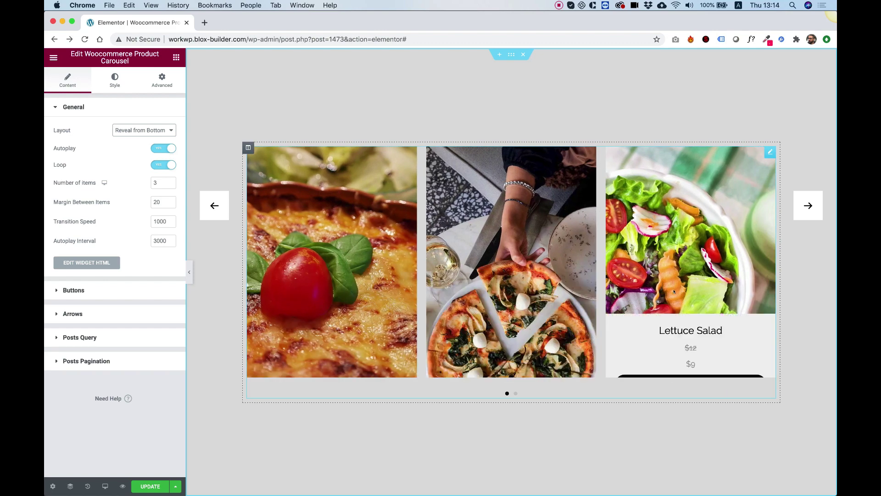
{"action": "left_click", "coordinate": [139, 131]}
{"action": "left_click", "coordinate": [136, 138]}
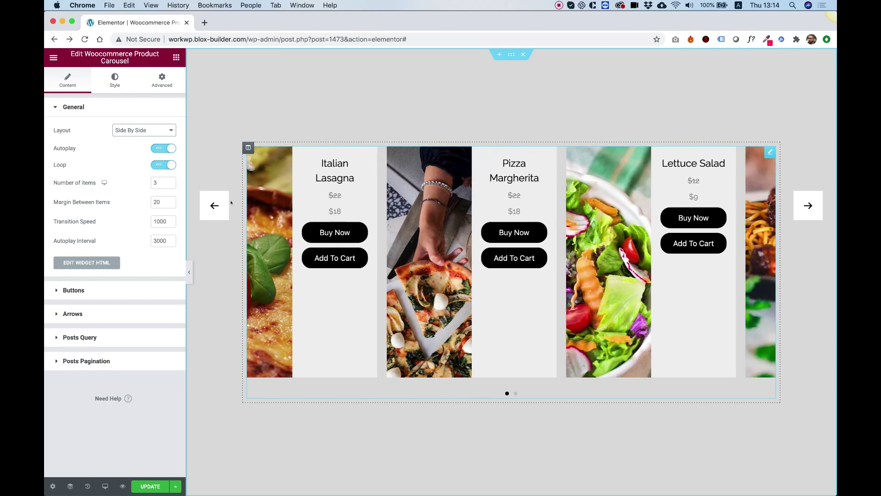
{"action": "double_click", "coordinate": [157, 182]}
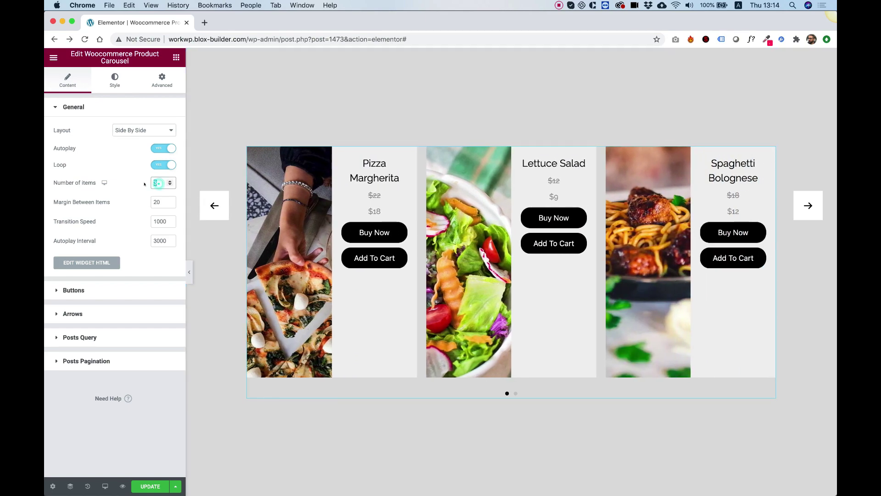
{"action": "type", "text": "2"}
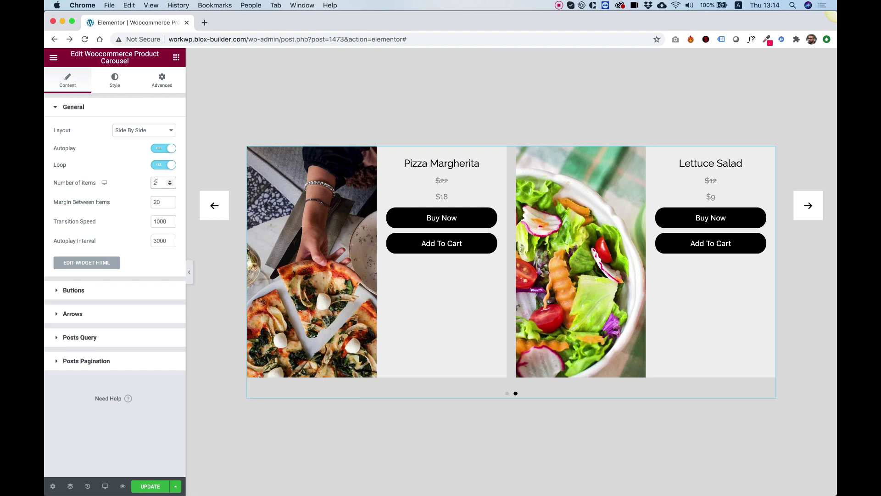
Switch the layout back to Under with 3 items per view
{"action": "left_click", "coordinate": [133, 130]}
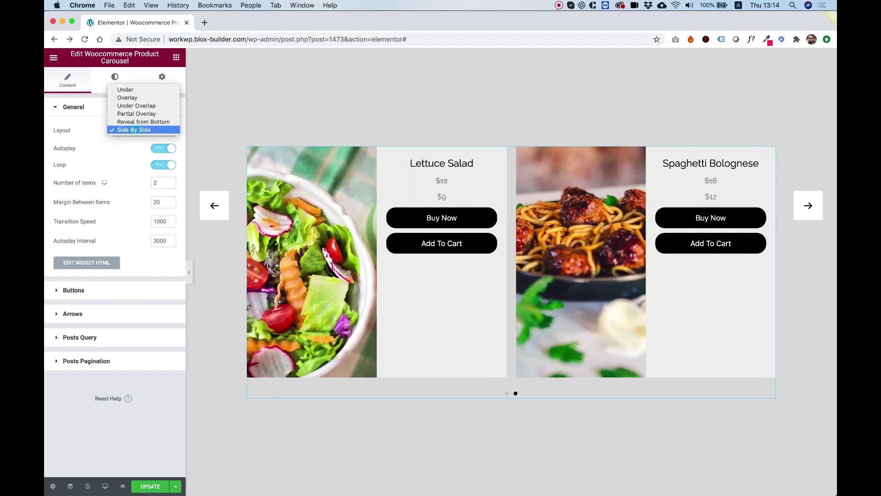
{"action": "left_click", "coordinate": [124, 89]}
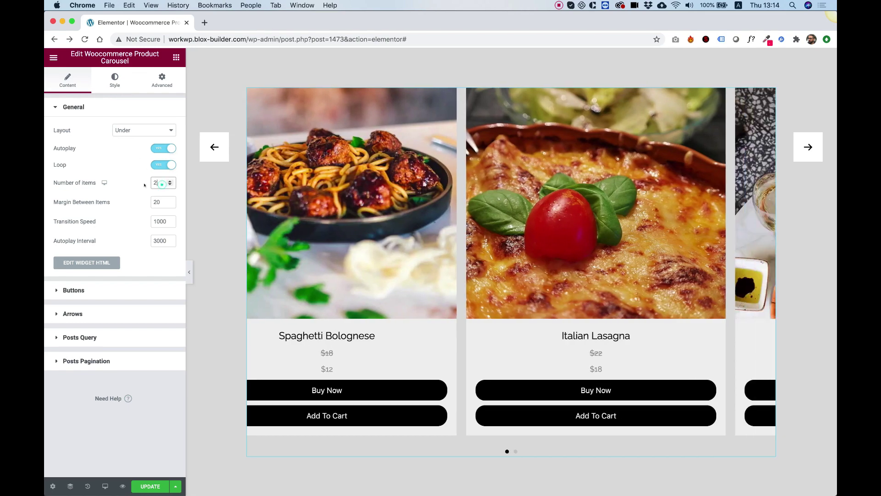
{"action": "double_click", "coordinate": [162, 183]}
{"action": "type", "text": "3"}
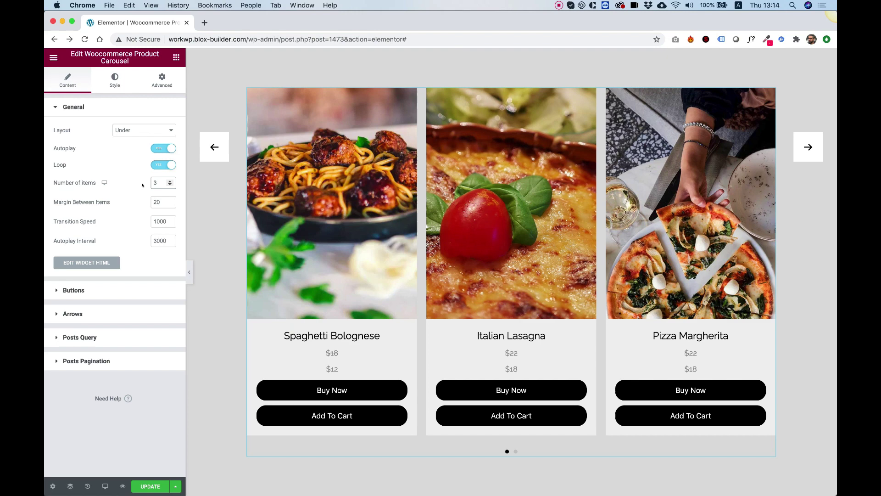
Set item margin to 50, transition speed to 3000 and autoplay interval to 7000
{"action": "left_click", "coordinate": [156, 202]}
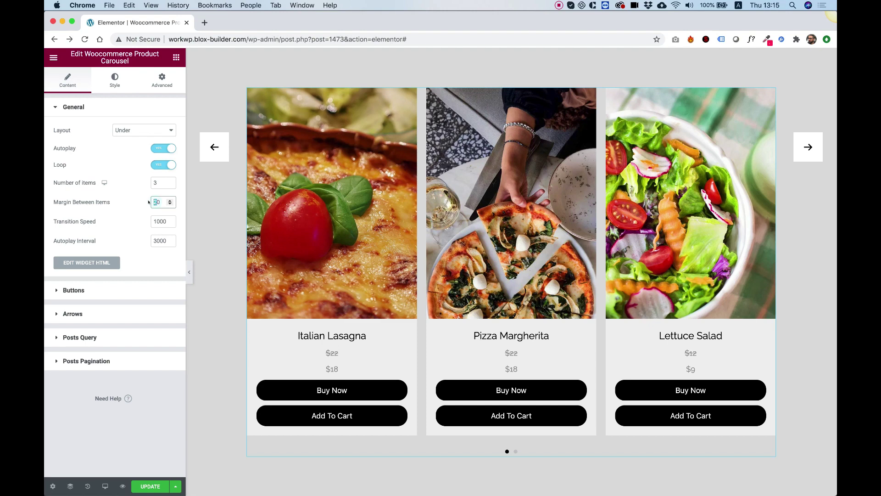
{"action": "type", "text": "5"}
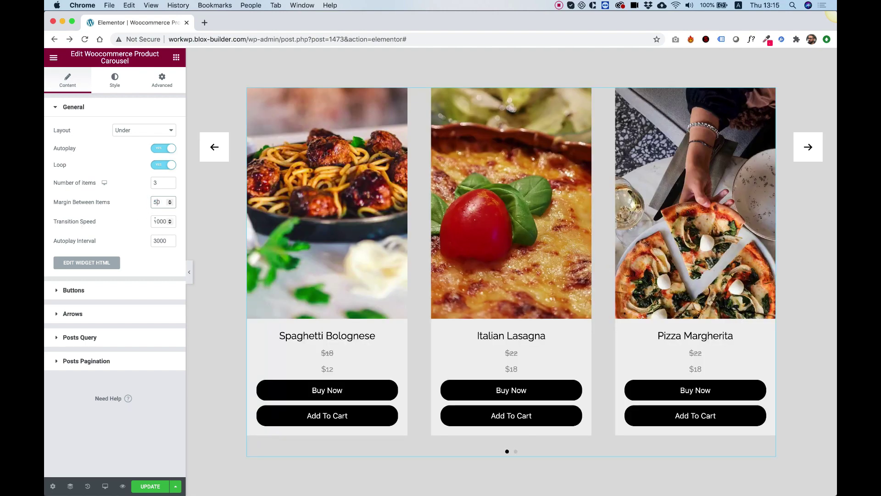
{"action": "left_click", "coordinate": [155, 221]}
{"action": "key", "text": "BackSpace"}
{"action": "type", "text": "3"}
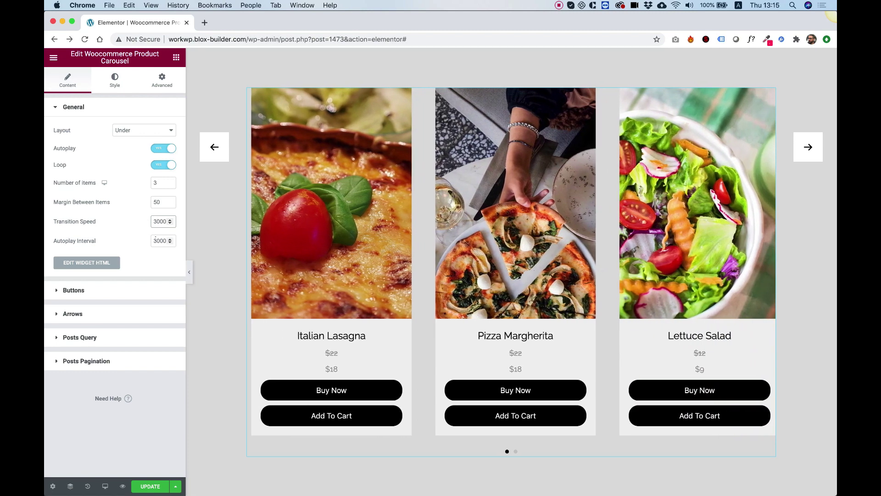
{"action": "left_click_drag", "start_coordinate": [155, 240], "coordinate": [141, 240]}
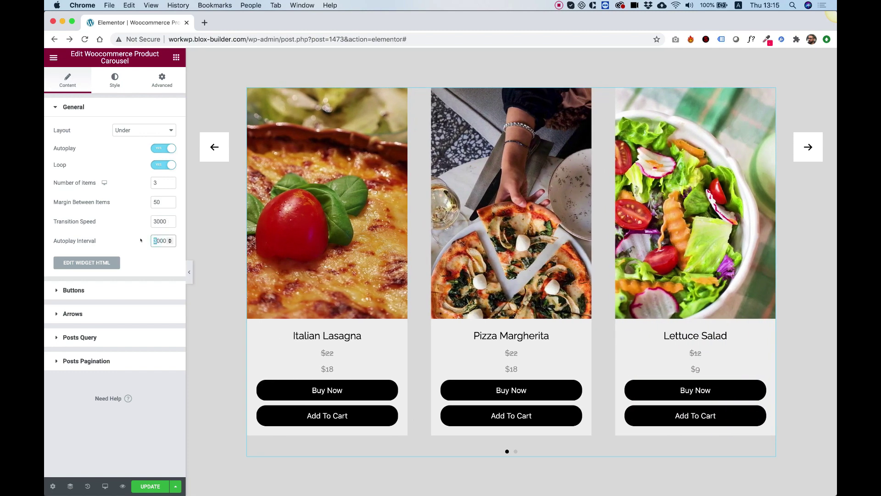
{"action": "type", "text": "7"}
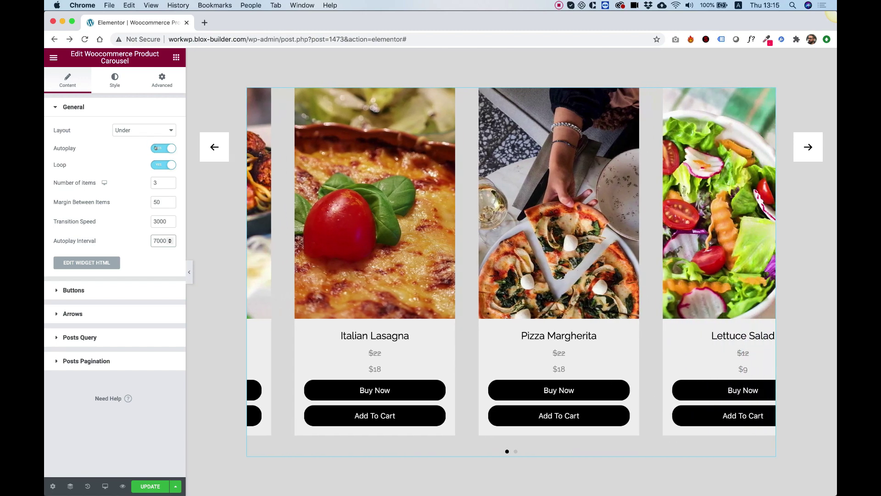
Turn off autoplay, relabel the product buttons 'Learn More', and hide the Add To Cart buttons
{"action": "left_click", "coordinate": [155, 148]}
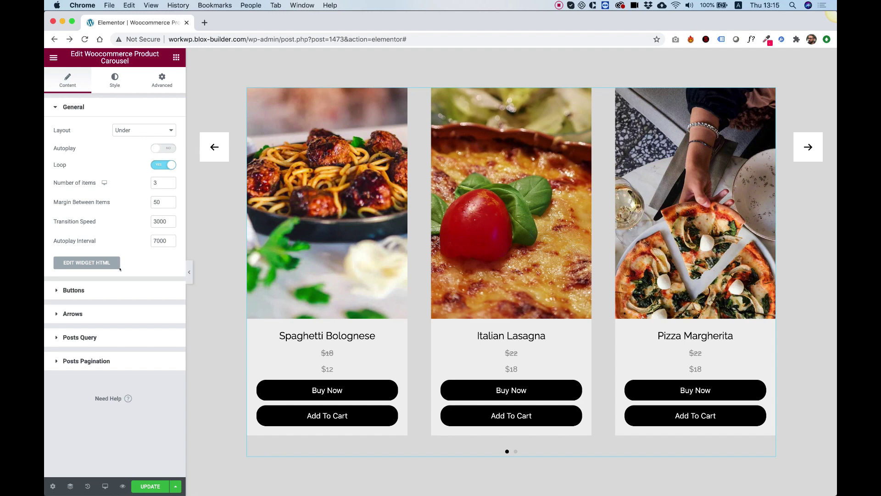
{"action": "left_click", "coordinate": [76, 290]}
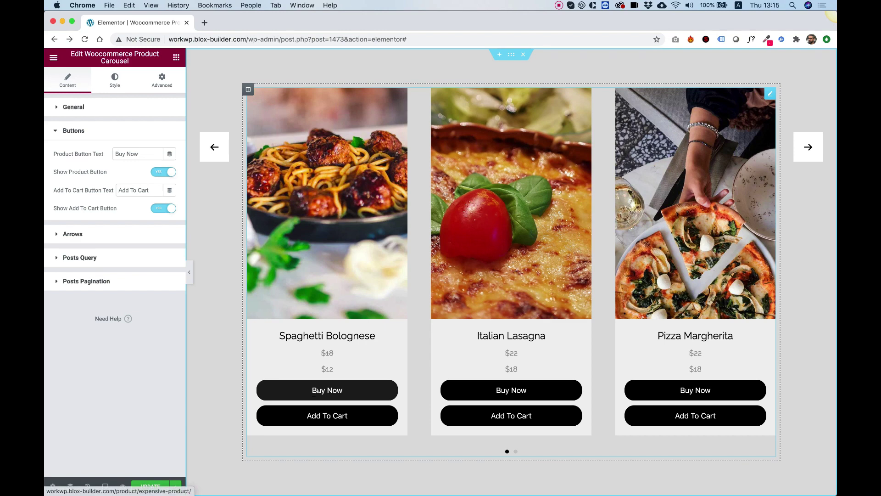
{"action": "triple_click", "coordinate": [138, 154]}
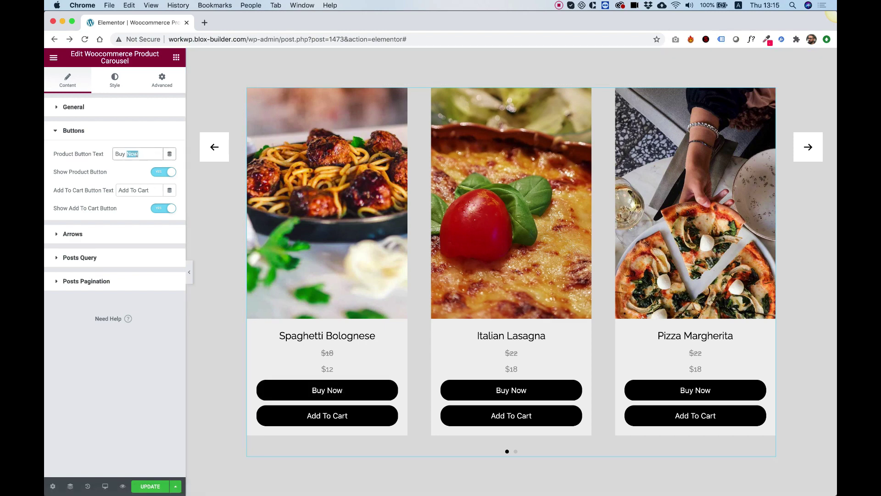
{"action": "type", "text": "Learn Mor"}
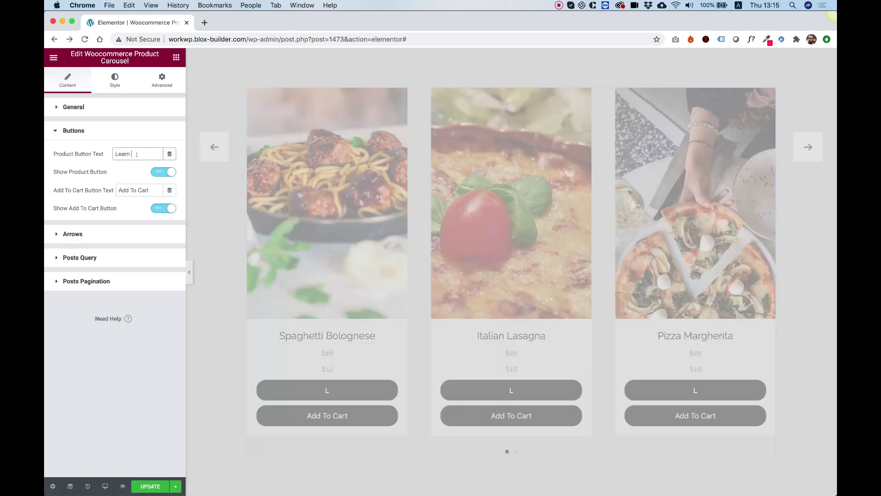
{"action": "type", "text": "e"}
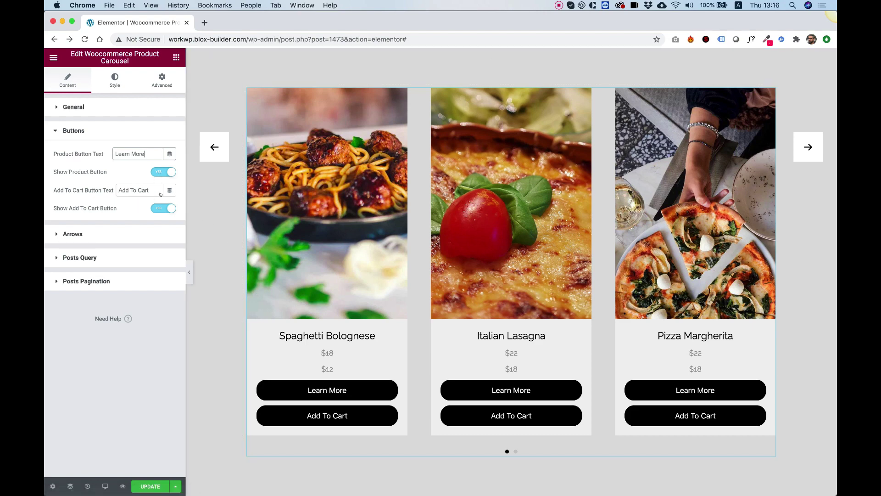
{"action": "left_click", "coordinate": [160, 209]}
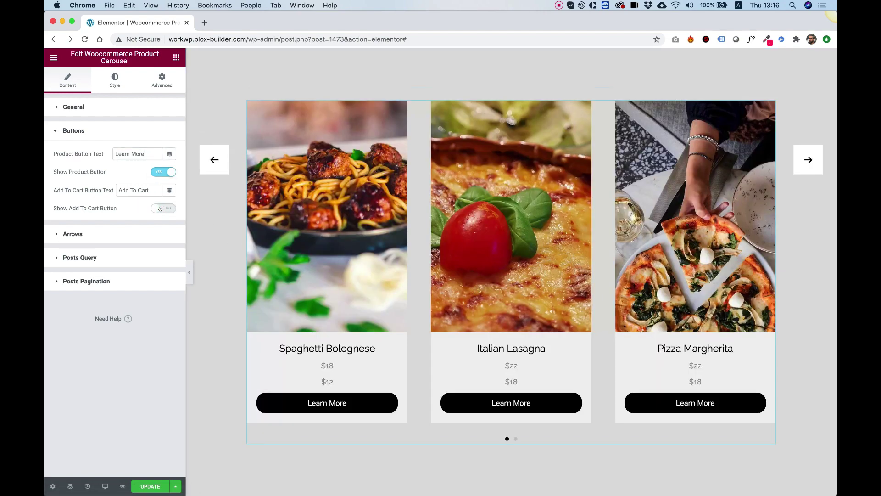
{"action": "left_click", "coordinate": [95, 239]}
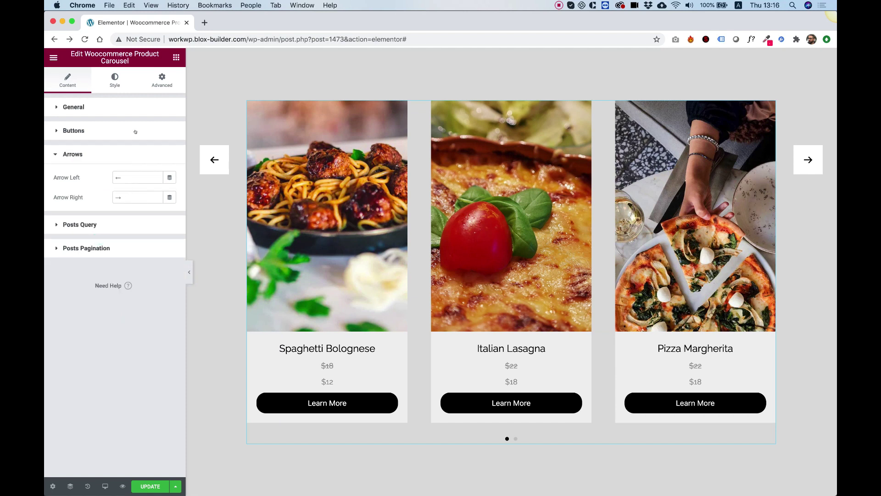
Set the item Image Height to 300 and the Content Padding to 40
{"action": "left_click", "coordinate": [115, 79]}
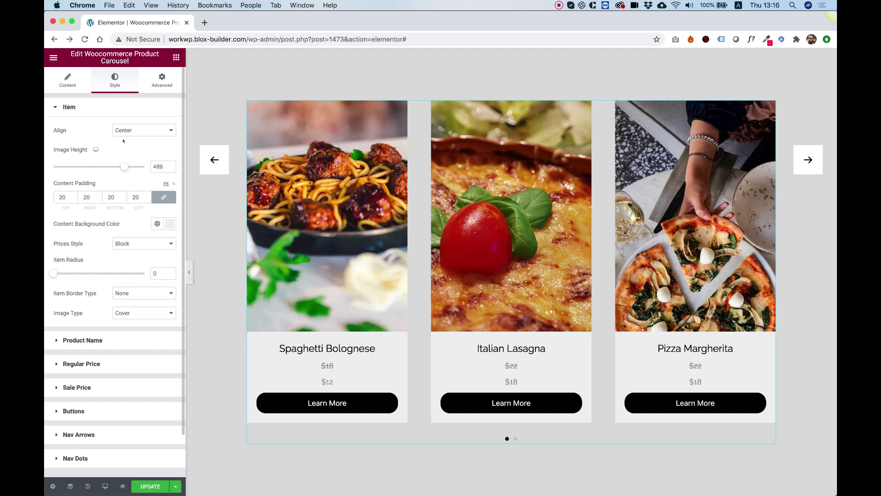
{"action": "left_click_drag", "start_coordinate": [120, 167], "coordinate": [87, 164]}
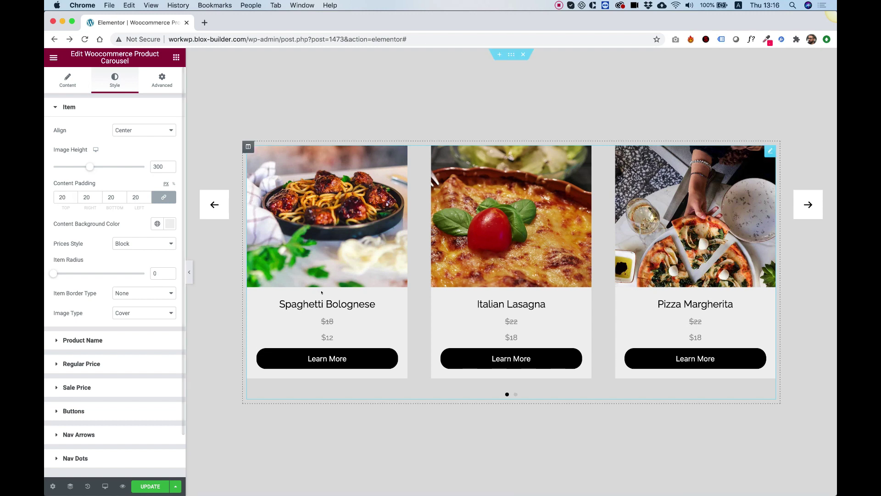
{"action": "double_click", "coordinate": [63, 196]}
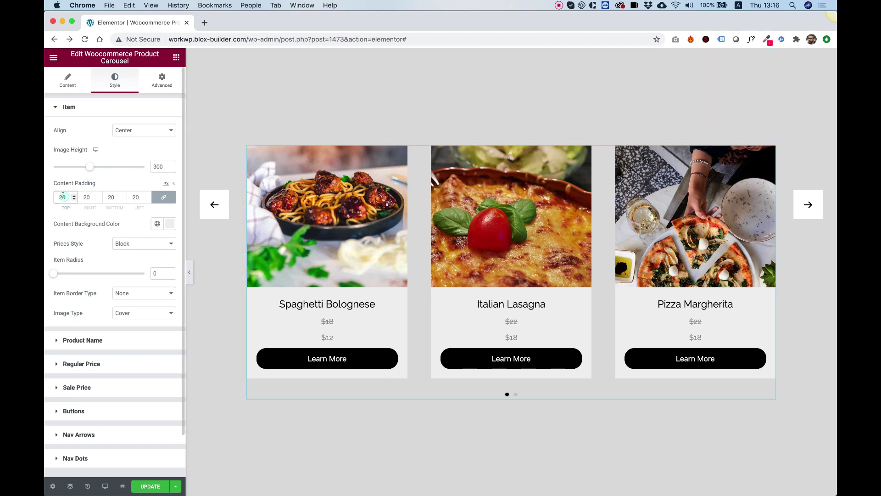
{"action": "type", "text": "34"}
{"action": "key", "text": "Up"}
{"action": "key", "text": "Up"}
{"action": "key", "text": "Up"}
{"action": "key", "text": "Up"}
{"action": "key", "text": "Up"}
{"action": "key", "text": "Up"}
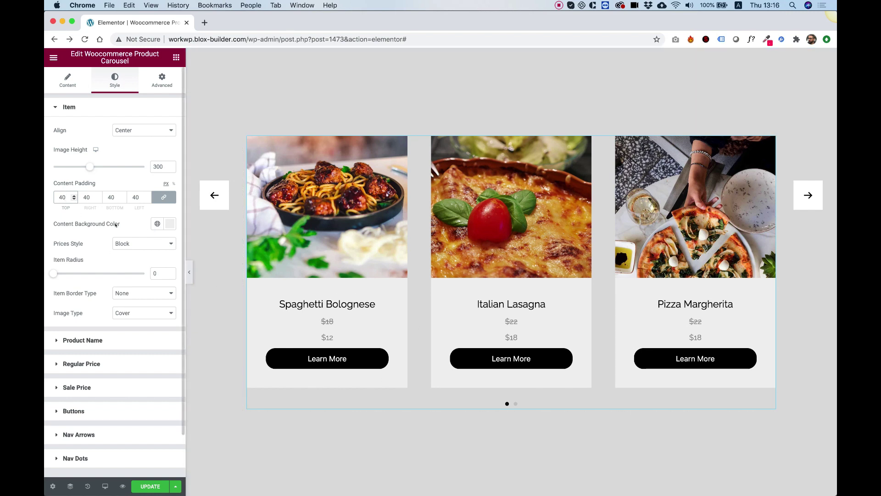
Make the card content background white (#FFFFFF)
{"action": "left_click", "coordinate": [169, 224]}
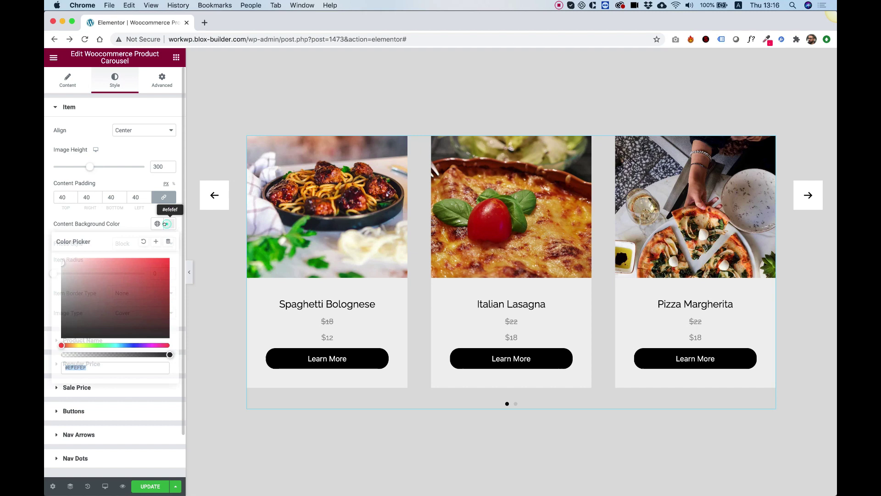
{"action": "left_click", "coordinate": [156, 259]}
{"action": "left_click_drag", "start_coordinate": [156, 258], "coordinate": [75, 235]}
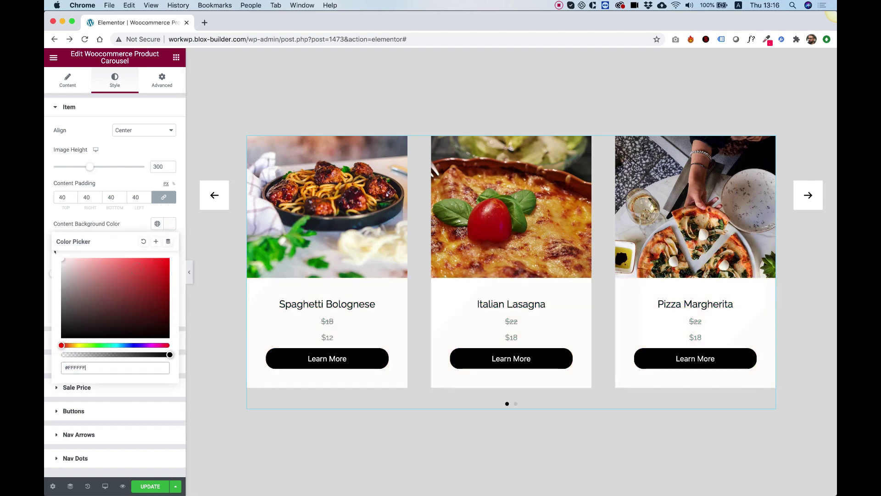
{"action": "left_click", "coordinate": [83, 216]}
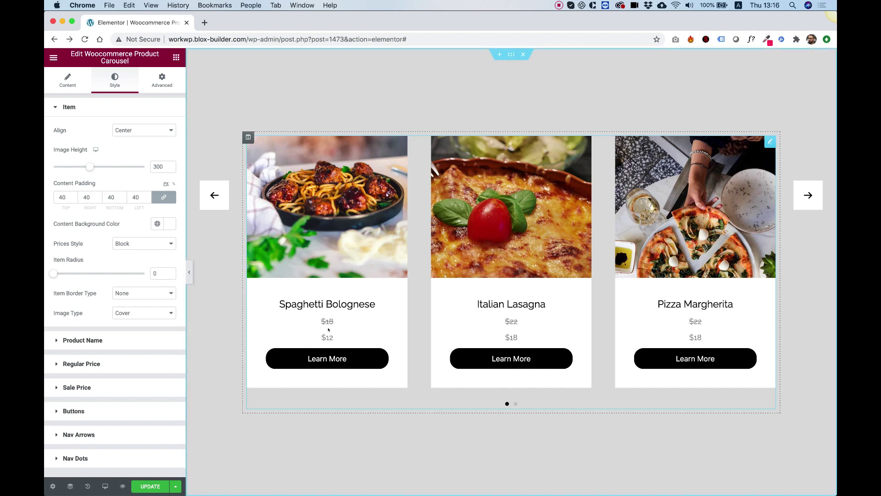
{"action": "left_click", "coordinate": [136, 244]}
{"action": "left_click", "coordinate": [132, 236]}
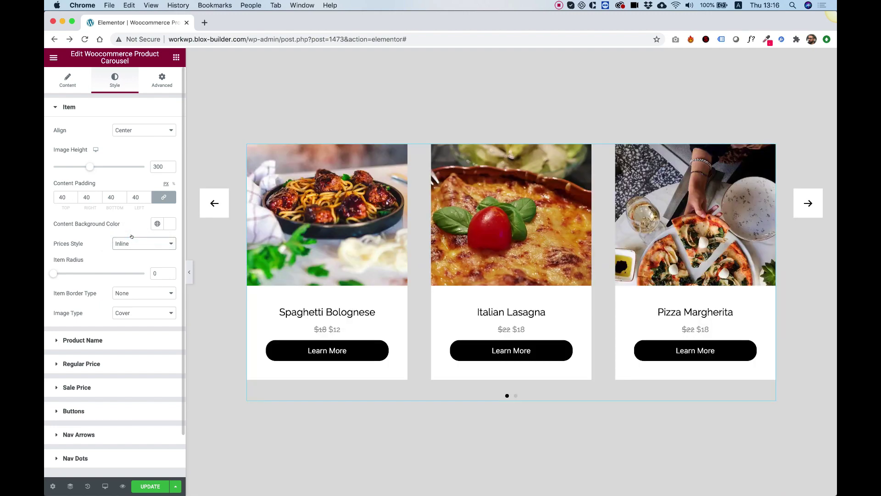
{"action": "left_click", "coordinate": [133, 243]}
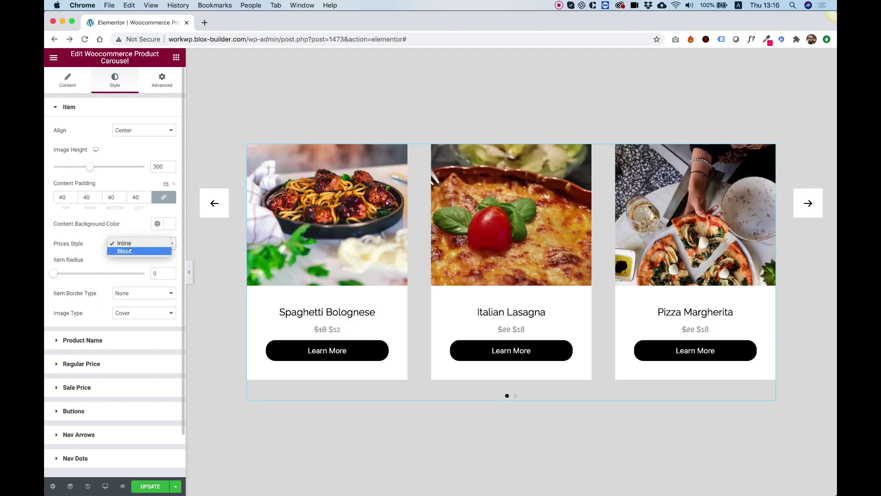
{"action": "left_click", "coordinate": [130, 251]}
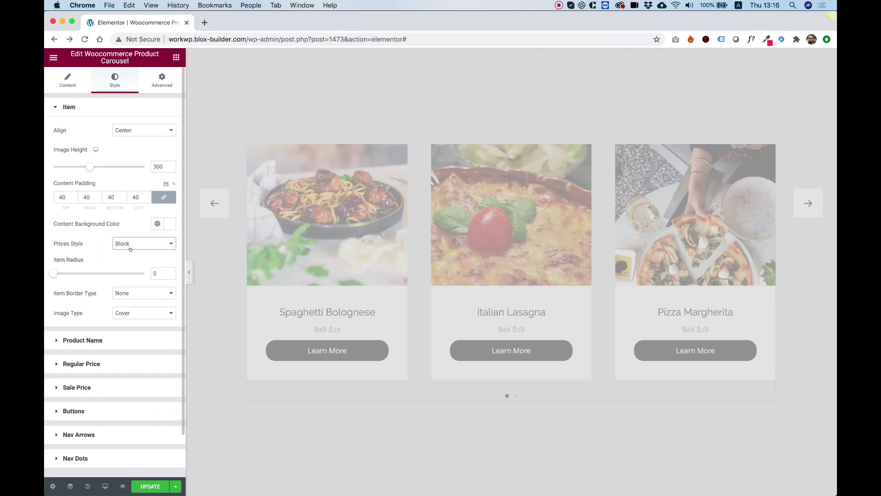
{"action": "left_click_drag", "start_coordinate": [53, 273], "coordinate": [70, 273]}
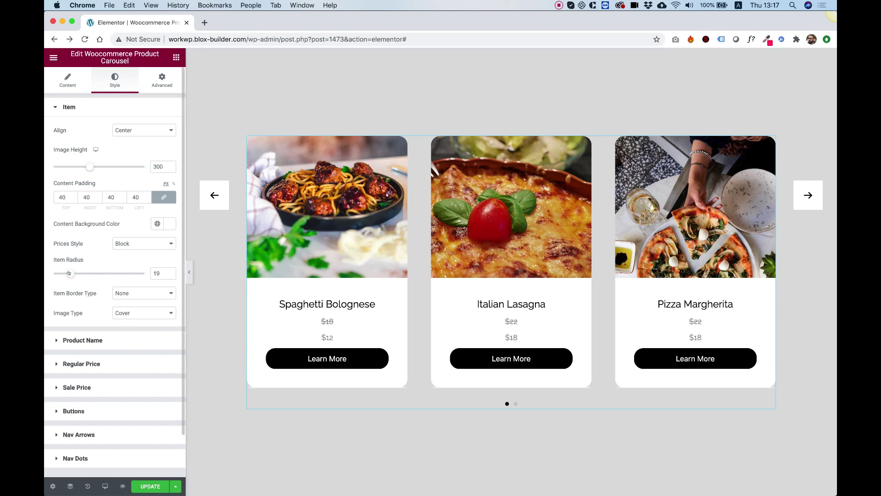
{"action": "left_click_drag", "start_coordinate": [70, 273], "coordinate": [49, 273]}
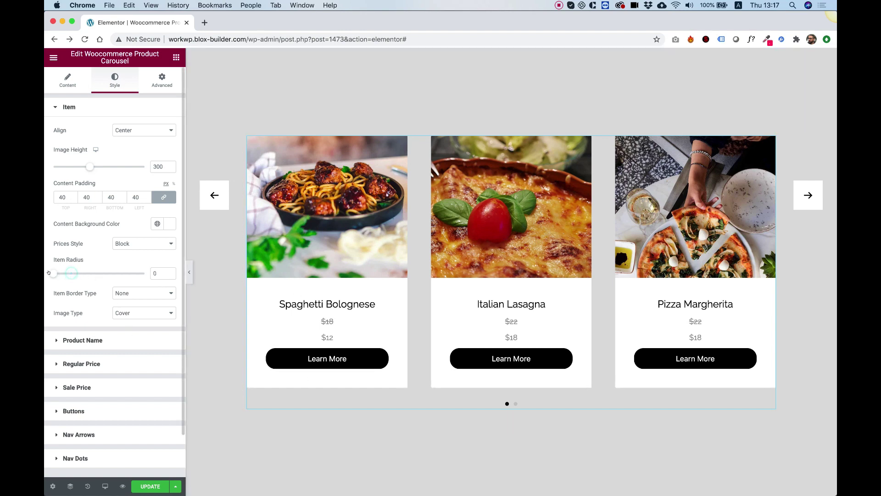
Give the cards a solid red border, settling on a width of 3
{"action": "left_click", "coordinate": [126, 293]}
{"action": "left_click", "coordinate": [125, 300]}
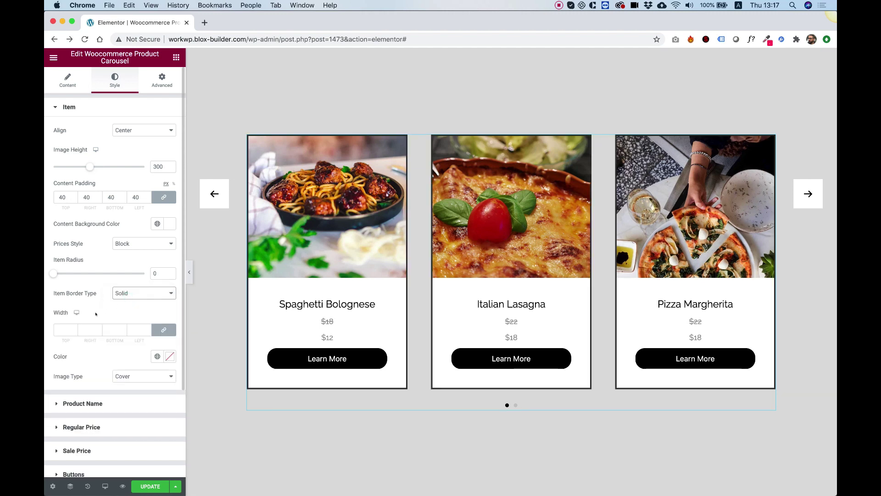
{"action": "left_click", "coordinate": [65, 329]}
{"action": "type", "text": "1"}
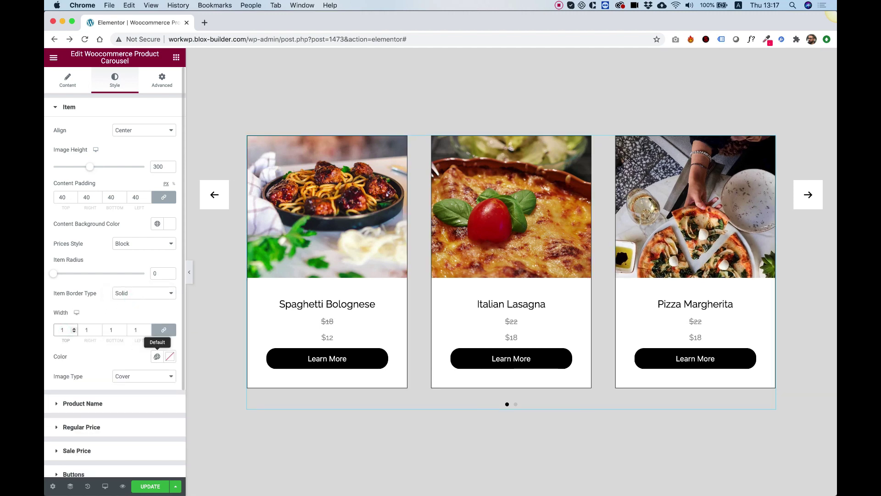
{"action": "left_click", "coordinate": [170, 357]}
{"action": "left_click_drag", "start_coordinate": [137, 247], "coordinate": [183, 210]}
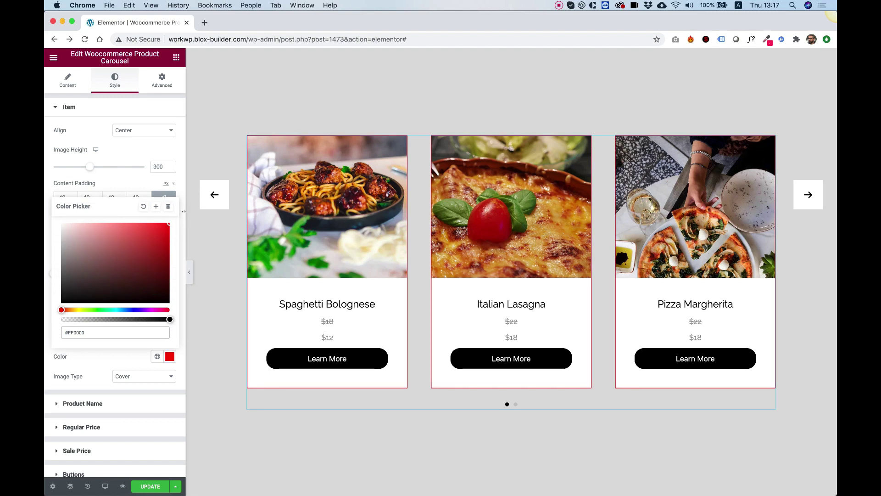
{"action": "left_click", "coordinate": [123, 177]}
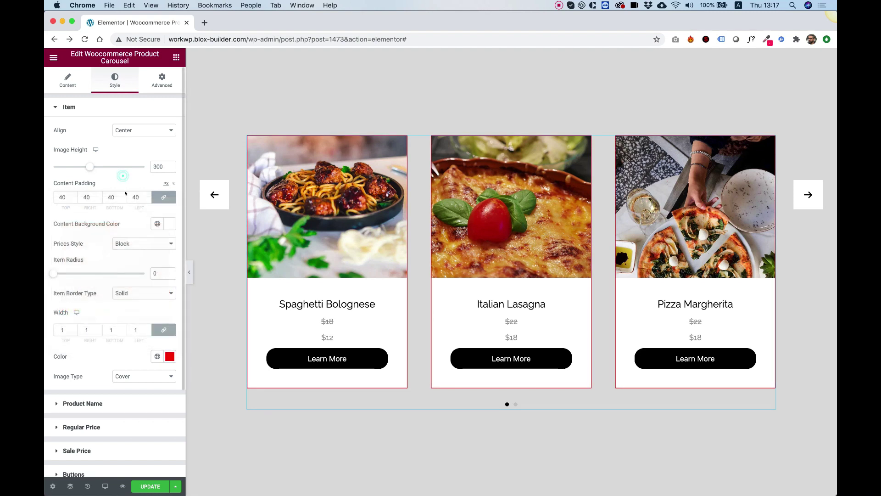
{"action": "left_click", "coordinate": [137, 330]}
{"action": "key", "text": "Up"}
{"action": "key", "text": "Up"}
{"action": "key", "text": "Up"}
{"action": "key", "text": "Up"}
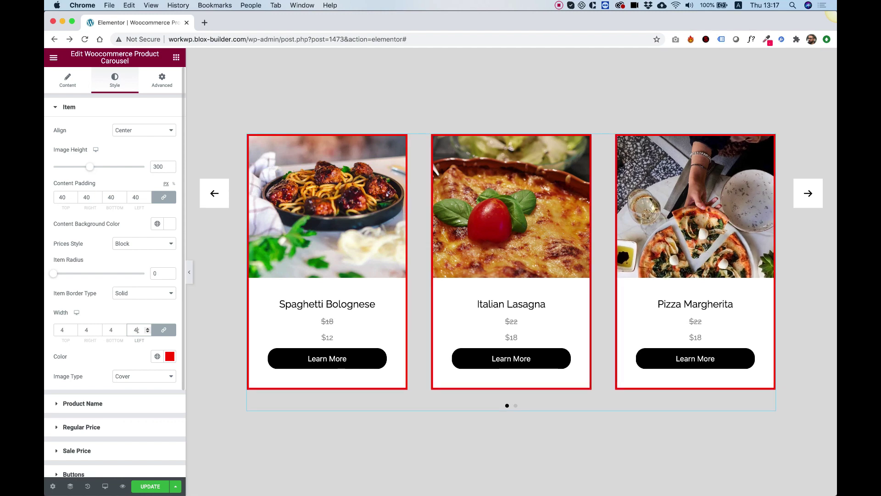
{"action": "key", "text": "Down"}
{"action": "key", "text": "Down"}
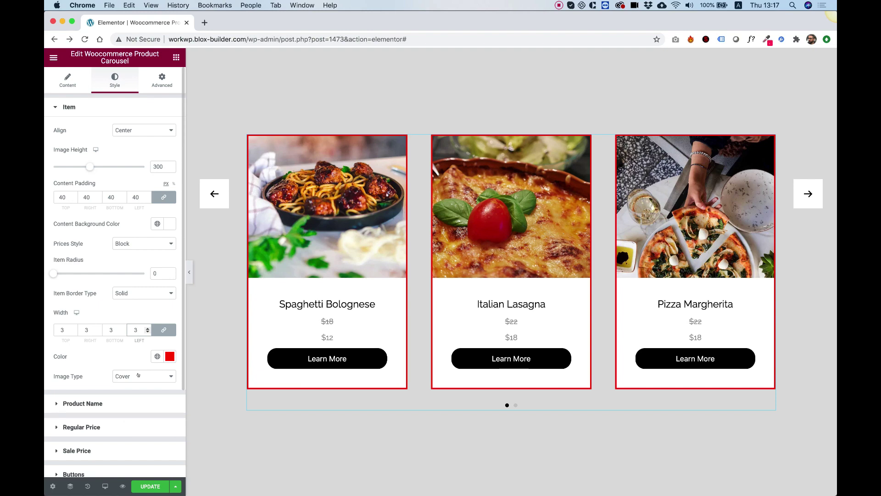
Try an uncropped image fit, then set the images back to Cover
{"action": "left_click", "coordinate": [138, 375]}
{"action": "left_click", "coordinate": [132, 382]}
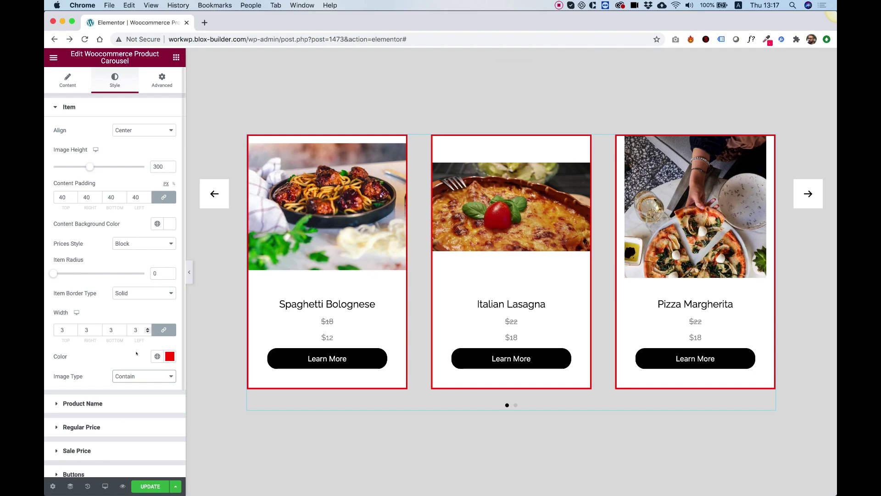
{"action": "left_click", "coordinate": [124, 376]}
{"action": "left_click", "coordinate": [121, 368]}
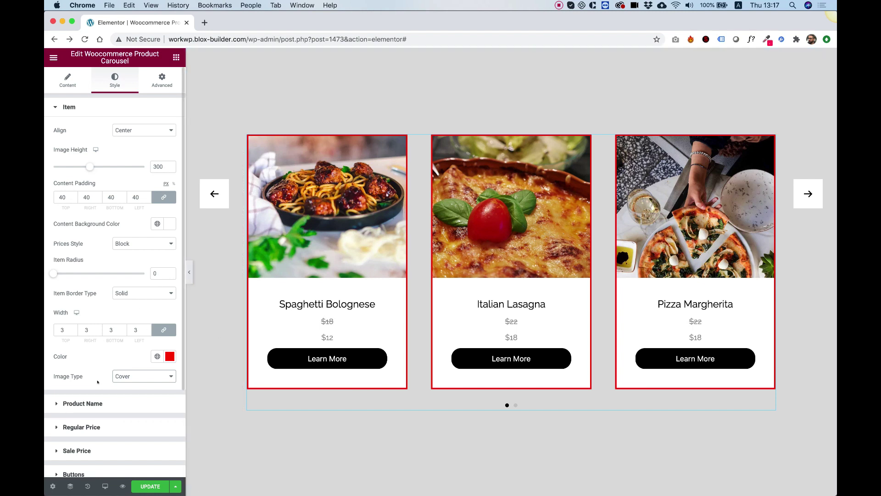
Adjust product title spacing and toggle product names off and back on, keeping them visible
{"action": "left_click", "coordinate": [88, 404]}
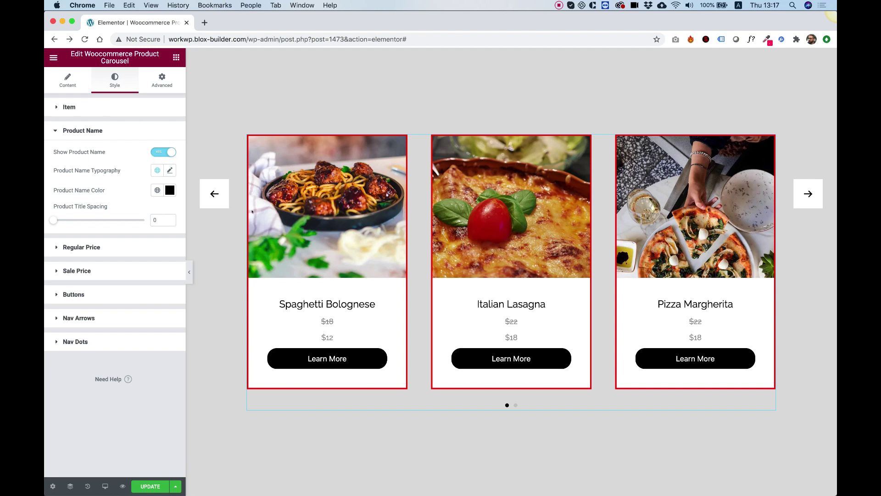
{"action": "mouse_move", "coordinate": [53, 220]}
{"action": "left_mouse_down"}
{"action": "mouse_move", "coordinate": [74, 220]}
{"action": "mouse_move", "coordinate": [45, 220]}
{"action": "left_mouse_up"}
{"action": "left_click", "coordinate": [161, 152]}
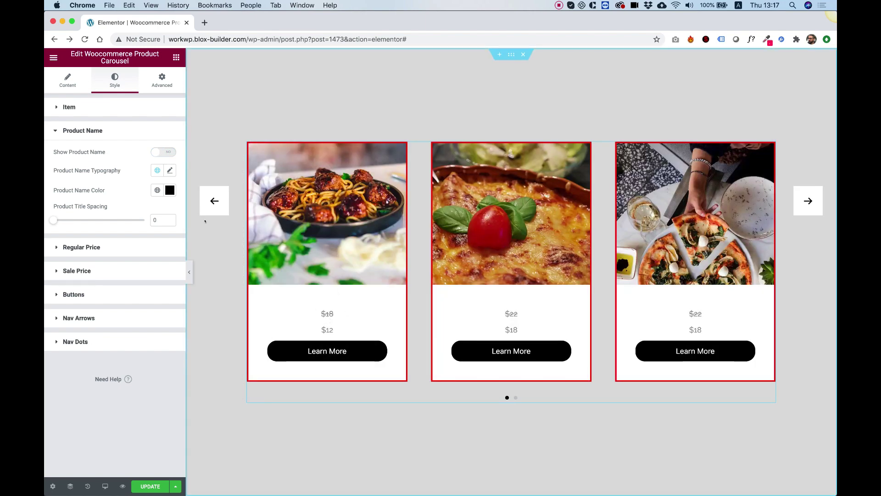
{"action": "left_click", "coordinate": [157, 151]}
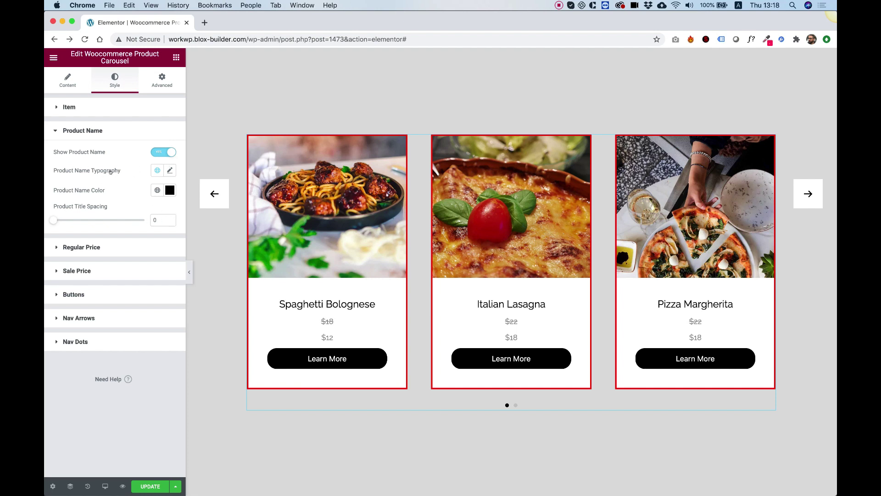
{"action": "left_click", "coordinate": [78, 248]}
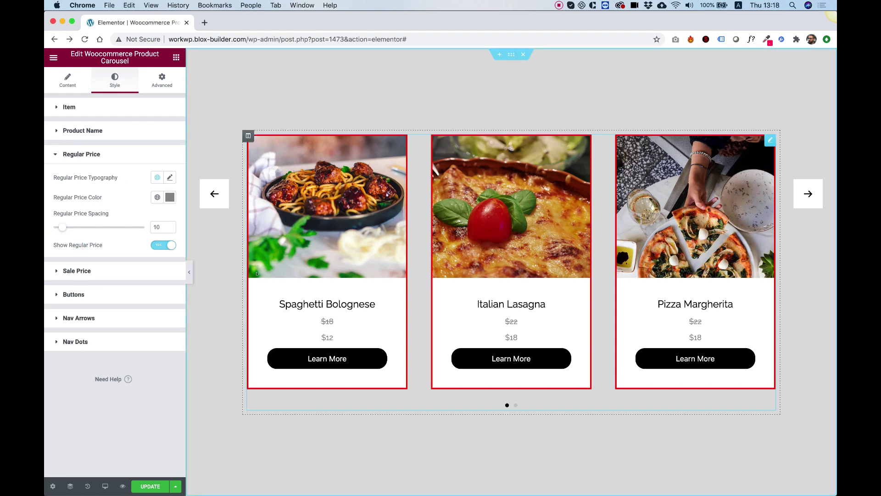
Color the crossed-out regular prices grey (#A5A5A5)
{"action": "left_click", "coordinate": [169, 197]}
{"action": "left_click", "coordinate": [122, 255]}
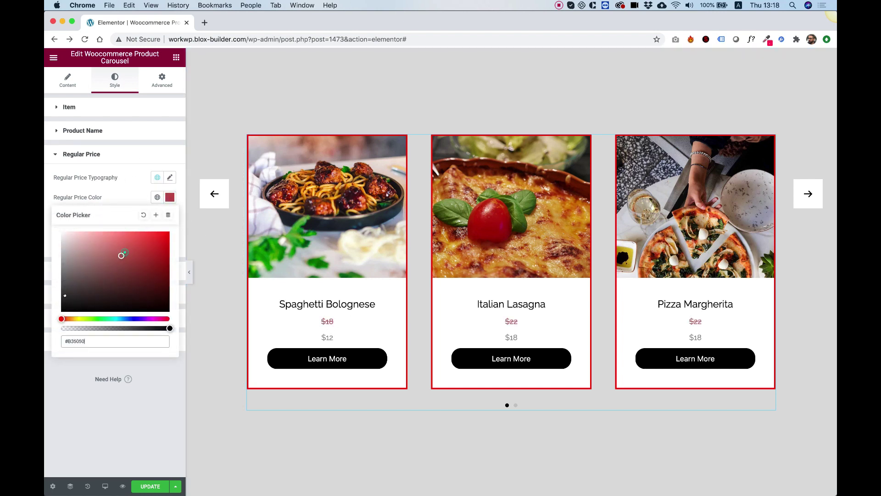
{"action": "left_click_drag", "start_coordinate": [122, 255], "coordinate": [48, 322]}
{"action": "left_click_drag", "start_coordinate": [84, 251], "coordinate": [52, 260]}
{"action": "left_click", "coordinate": [104, 392]}
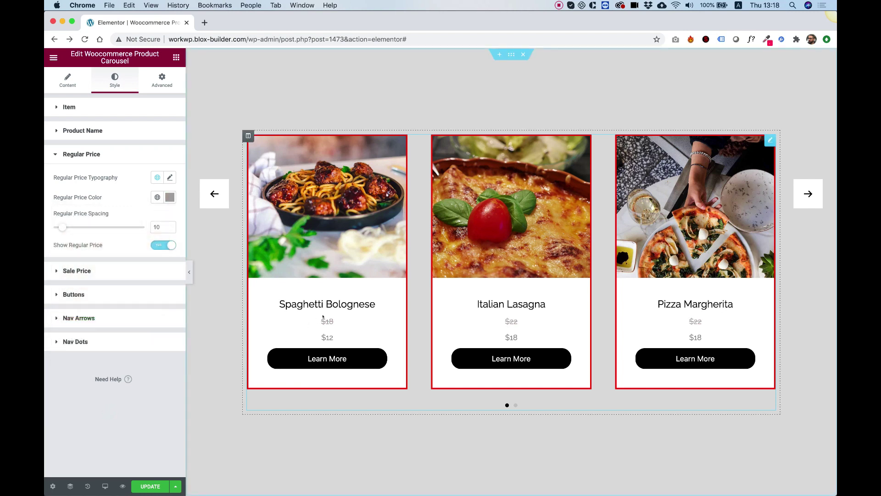
Make the sale prices pure red (#FF0000) with sale price spacing of 7
{"action": "left_click", "coordinate": [96, 265]}
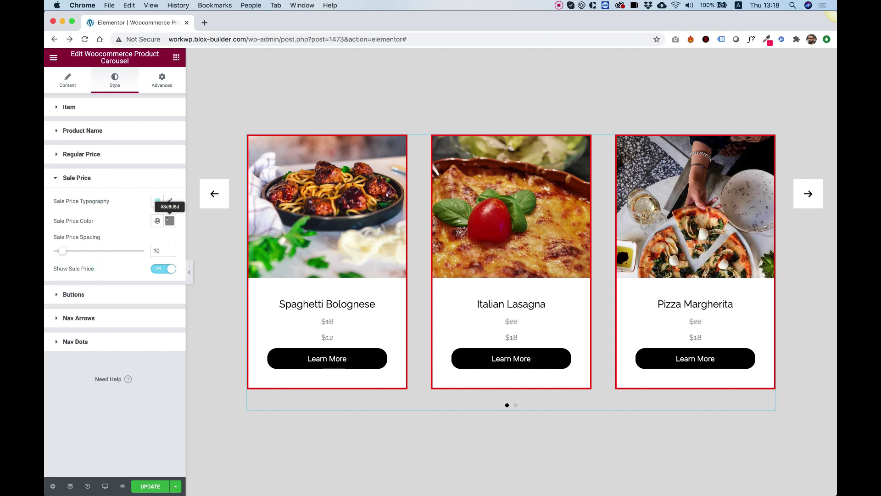
{"action": "left_click", "coordinate": [170, 221]}
{"action": "left_click", "coordinate": [155, 265]}
{"action": "left_click_drag", "start_coordinate": [156, 259], "coordinate": [180, 250]}
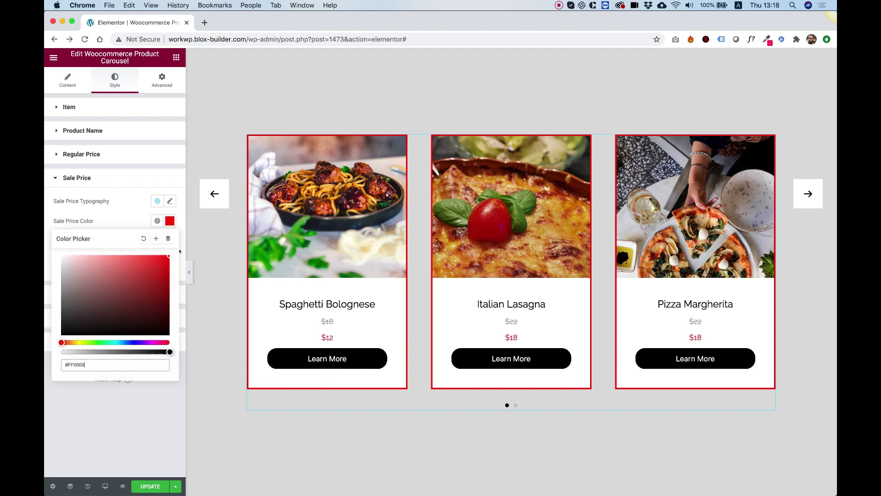
{"action": "left_click", "coordinate": [133, 390]}
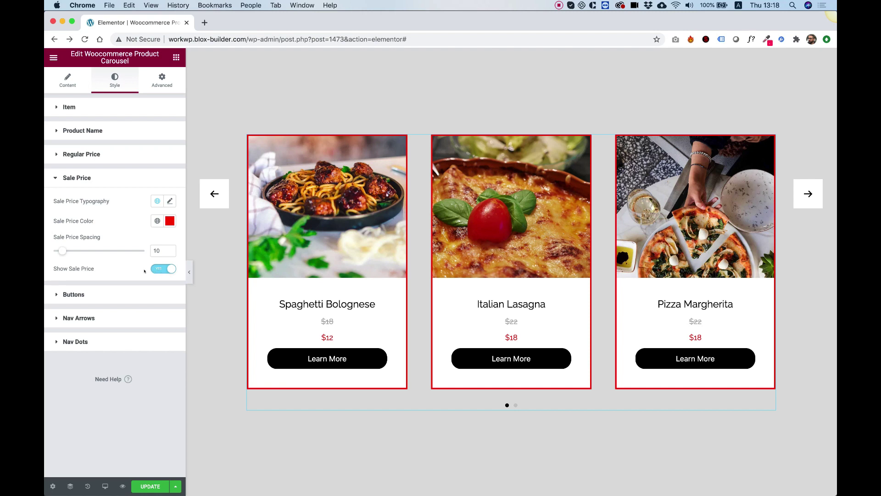
{"action": "left_click_drag", "start_coordinate": [61, 251], "coordinate": [58, 249]}
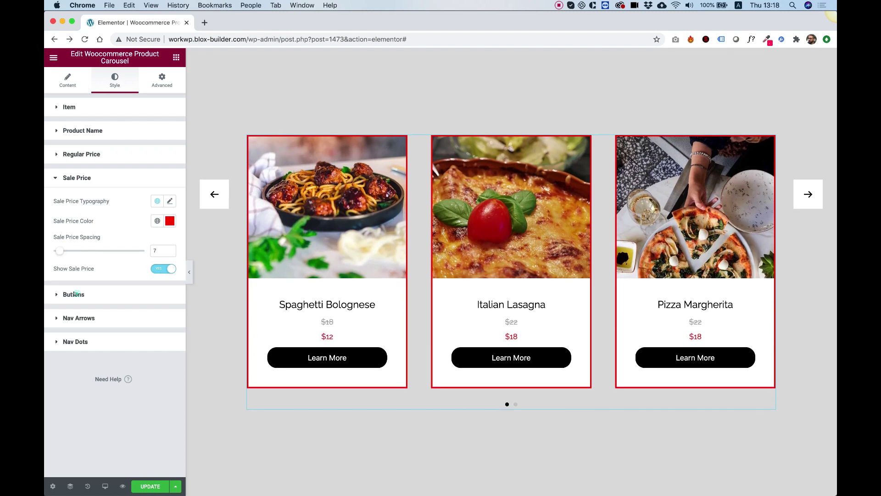
Give the Learn More buttons a red background color
{"action": "left_click", "coordinate": [74, 293]}
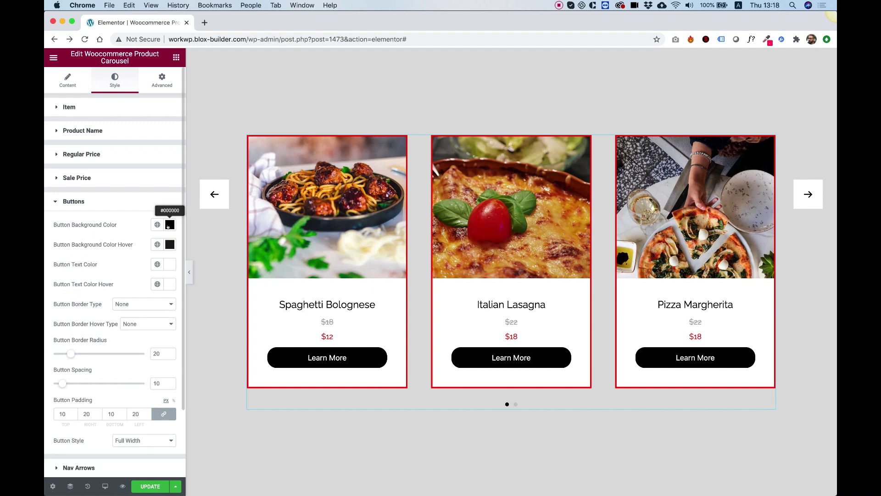
{"action": "left_click", "coordinate": [170, 225]}
{"action": "left_click", "coordinate": [168, 259]}
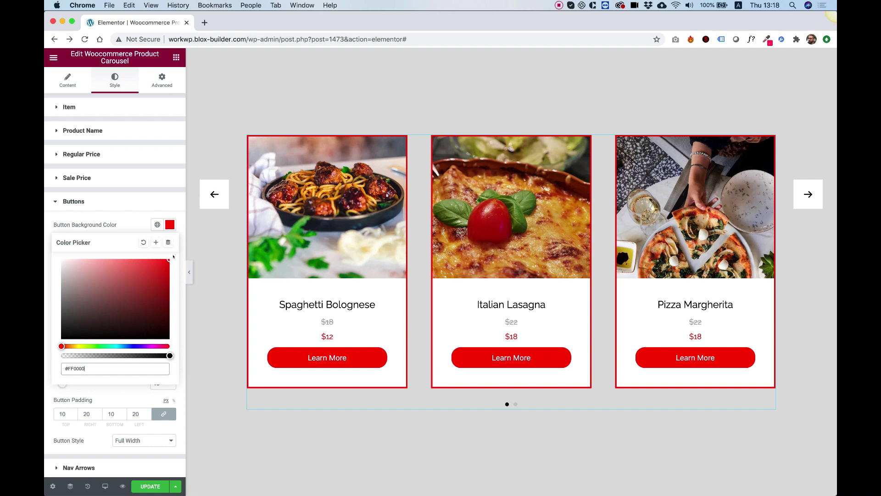
{"action": "key", "text": "Escape"}
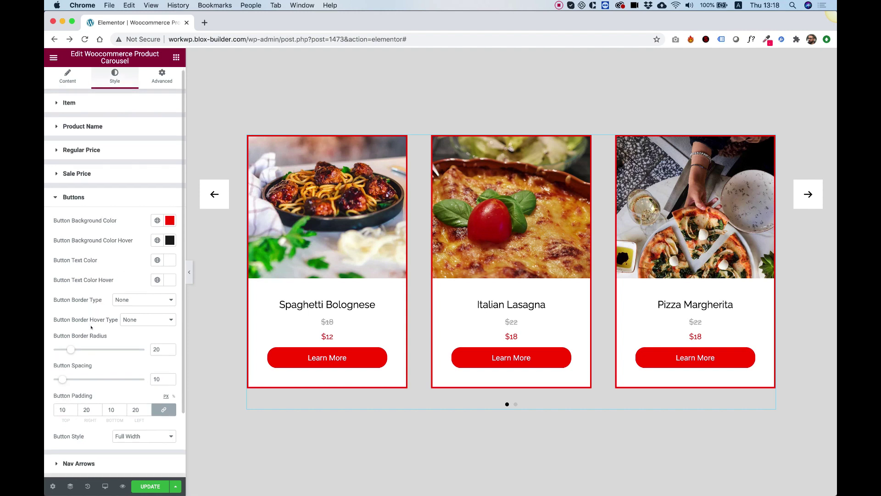
Set the button Border Radius to 1 and Button Spacing to 13
{"action": "scroll", "coordinate": [91, 326], "scroll_direction": "down", "scroll_amount": 2}
{"action": "left_click_drag", "start_coordinate": [72, 319], "coordinate": [45, 321]}
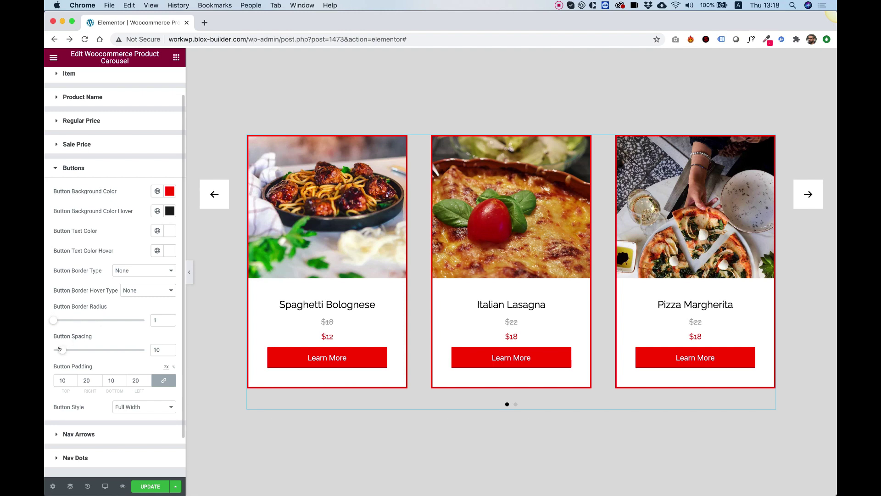
{"action": "left_click_drag", "start_coordinate": [59, 349], "coordinate": [51, 346]}
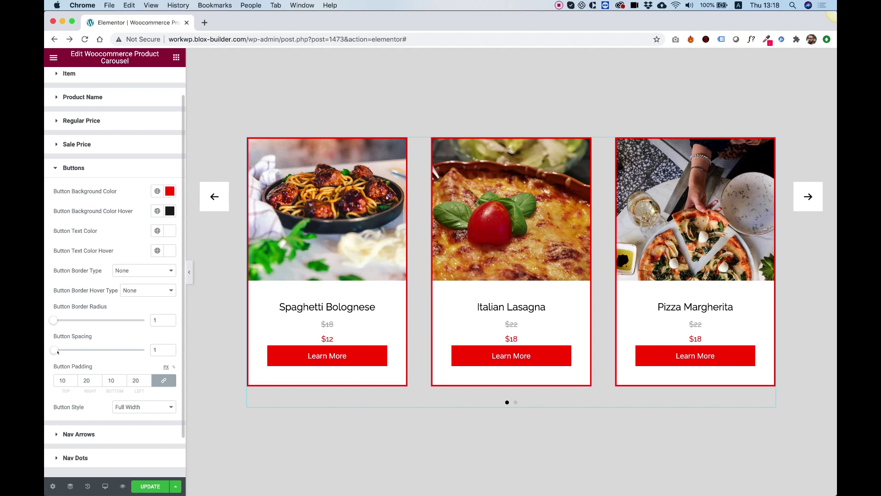
{"action": "left_click_drag", "start_coordinate": [53, 350], "coordinate": [64, 350]}
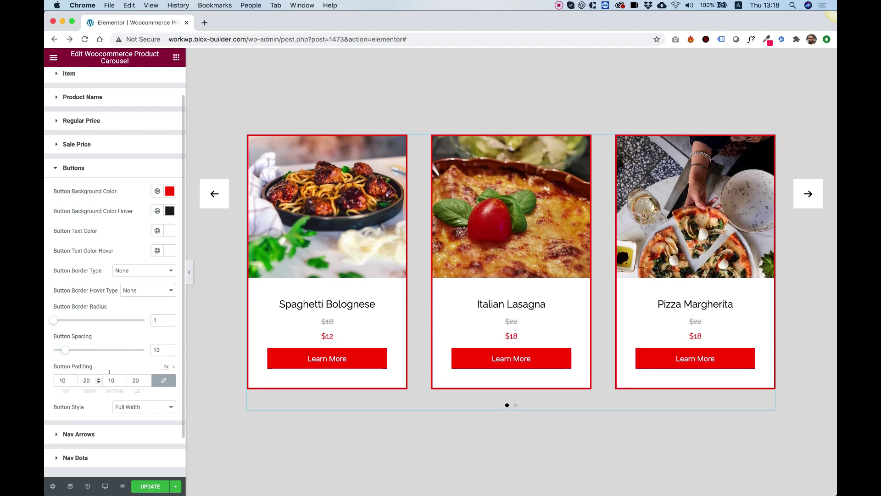
Keep the Button Style at Full Width so buttons span each card
{"action": "left_click", "coordinate": [136, 407]}
{"action": "left_click", "coordinate": [142, 399]}
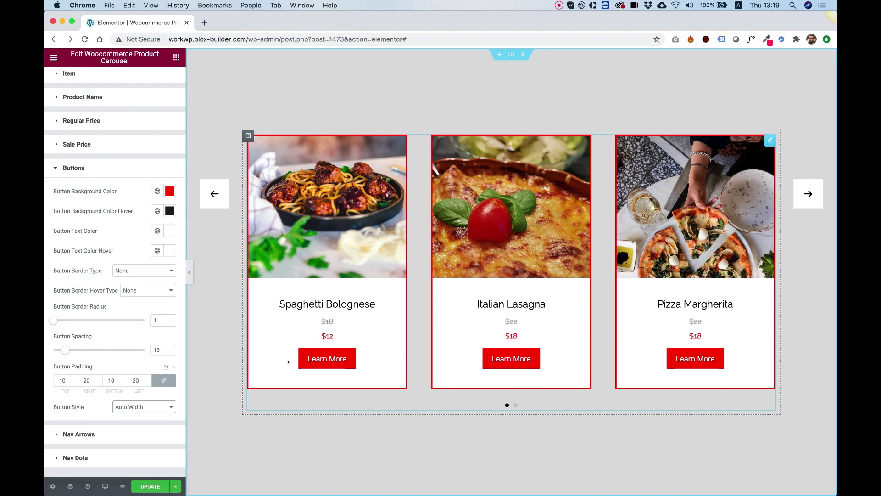
{"action": "left_click", "coordinate": [131, 411]}
{"action": "left_click", "coordinate": [130, 414]}
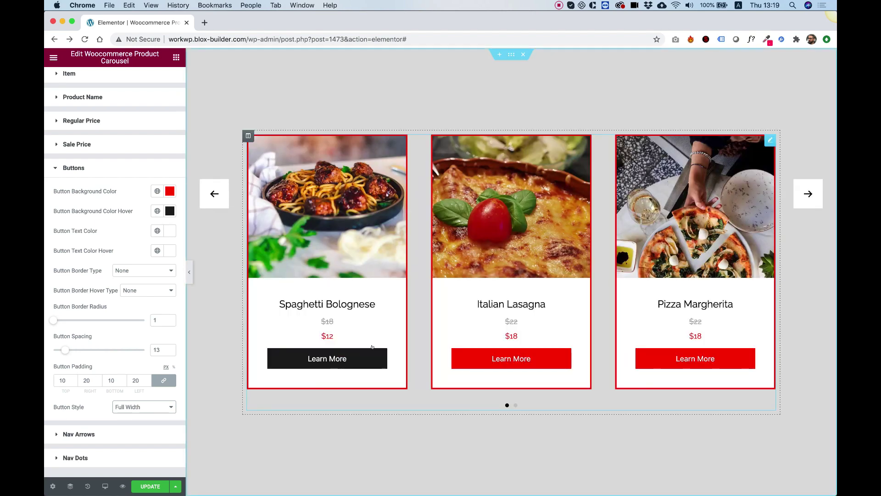
{"action": "left_click", "coordinate": [79, 434]}
Set nav arrow spacing -100, Nav Arrow Position 265 and Nav Arrow Radius 100
{"action": "scroll", "coordinate": [138, 282], "scroll_direction": "down", "scroll_amount": 4}
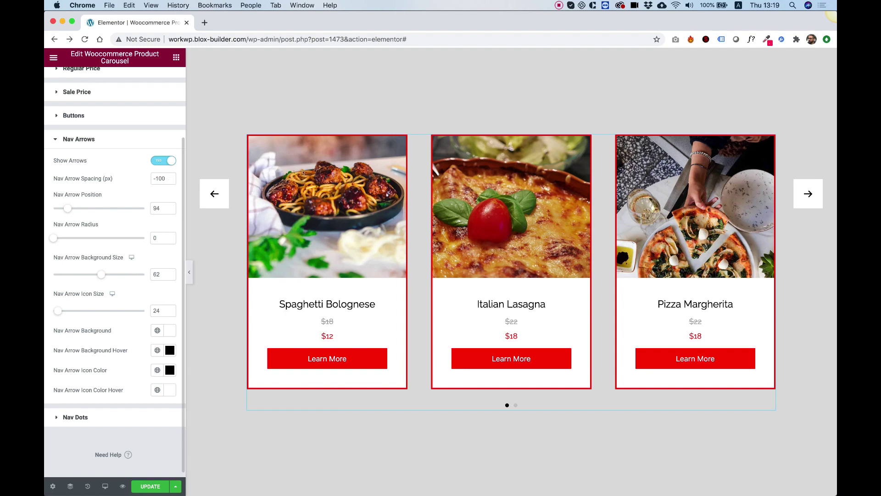
{"action": "double_click", "coordinate": [159, 178]}
{"action": "left_click_drag", "start_coordinate": [66, 209], "coordinate": [92, 203]}
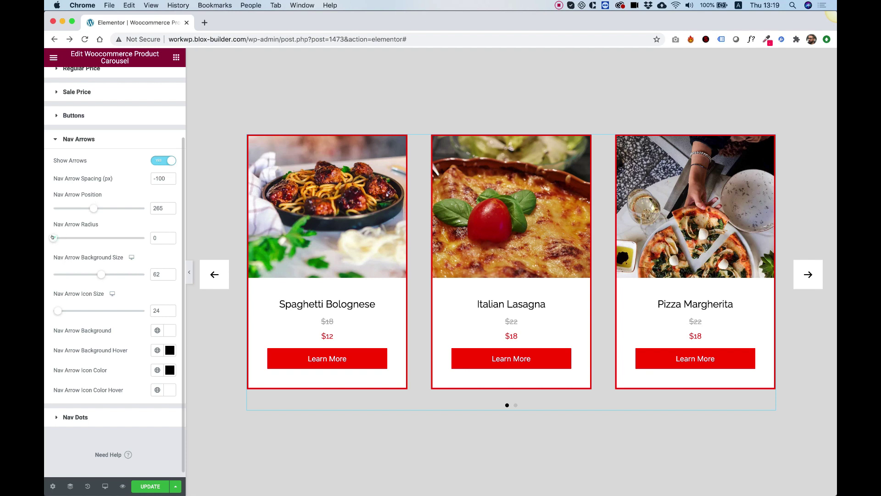
{"action": "left_click_drag", "start_coordinate": [52, 238], "coordinate": [144, 238]}
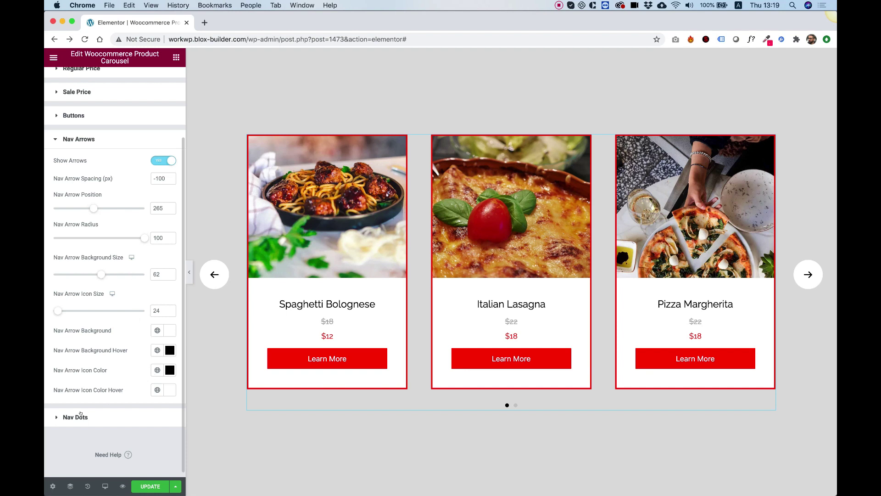
Set the Nav Dots Size to 9 and Dot Spacing to 33
{"action": "left_click", "coordinate": [75, 417]}
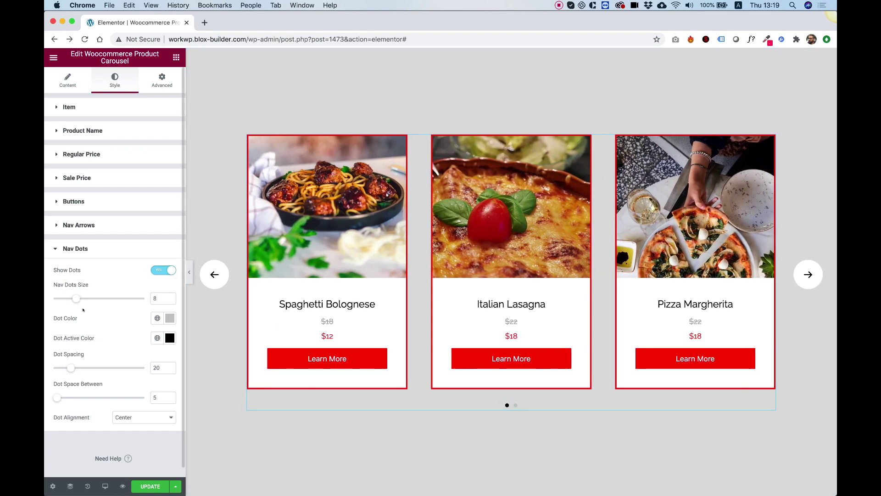
{"action": "left_click_drag", "start_coordinate": [76, 299], "coordinate": [80, 299]}
{"action": "left_click_drag", "start_coordinate": [70, 368], "coordinate": [80, 369]}
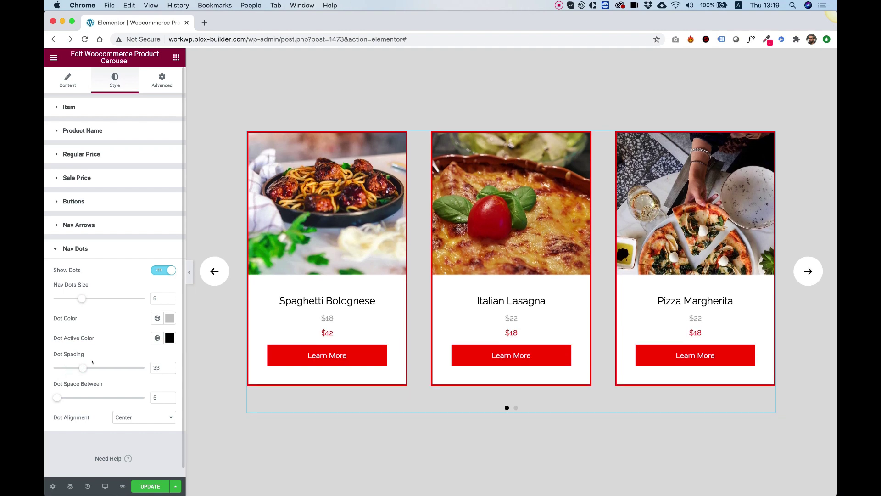